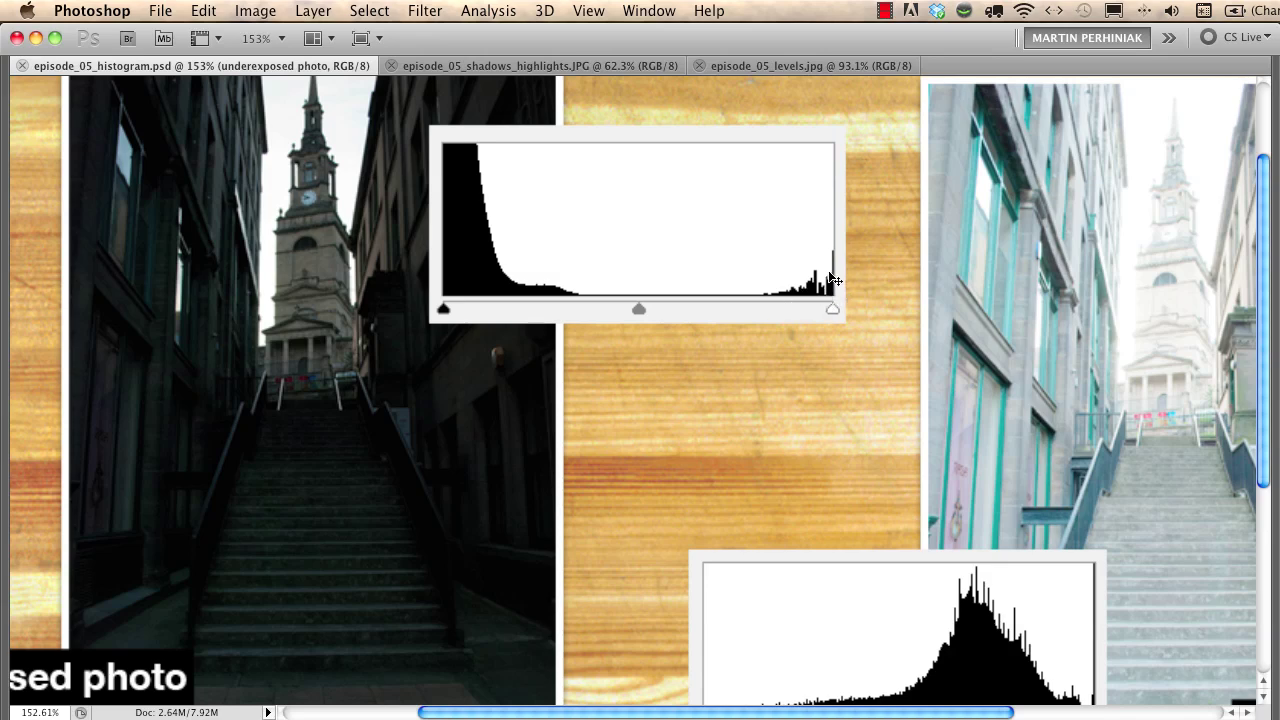
Examine the underexposed and overexposed photos together with their histograms, comparing the shadow and highlight ends of each graph.
left_click_drag(314, 514, 563, 380)
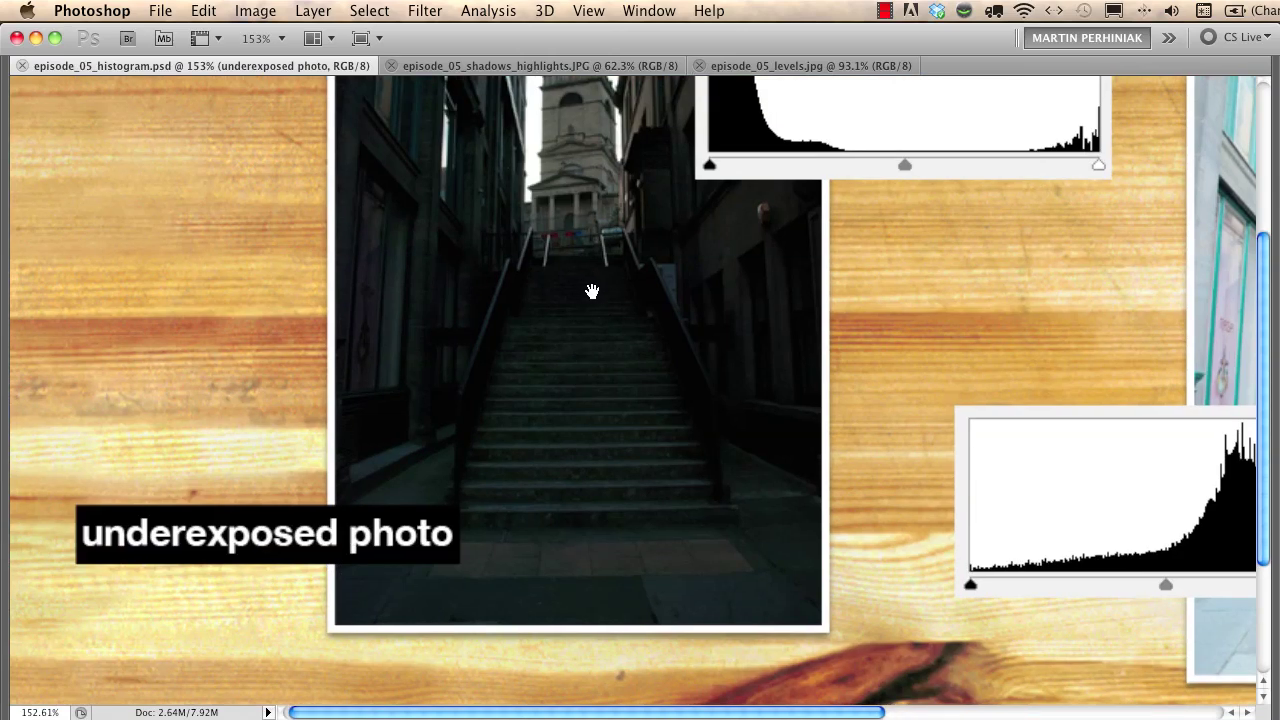
left_click_drag(594, 277, 565, 443)
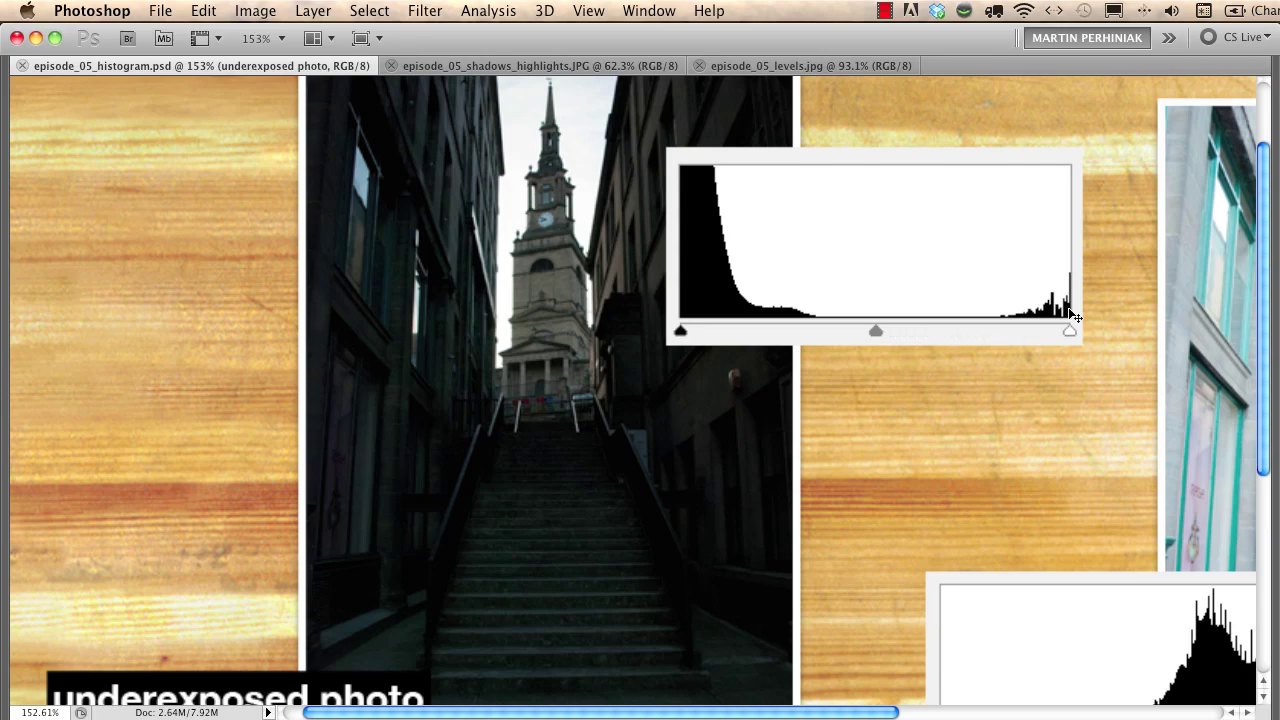
left_click_drag(510, 360, 505, 458)
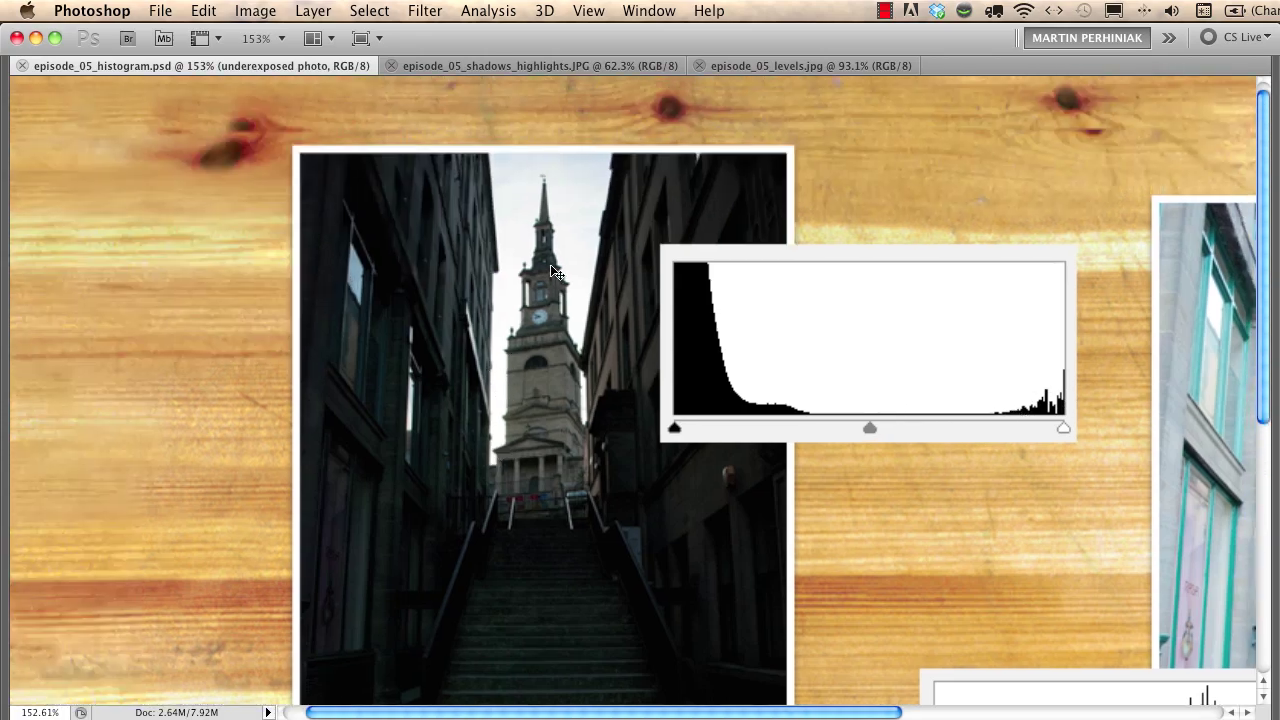
left_click_drag(1076, 548, 534, 303)
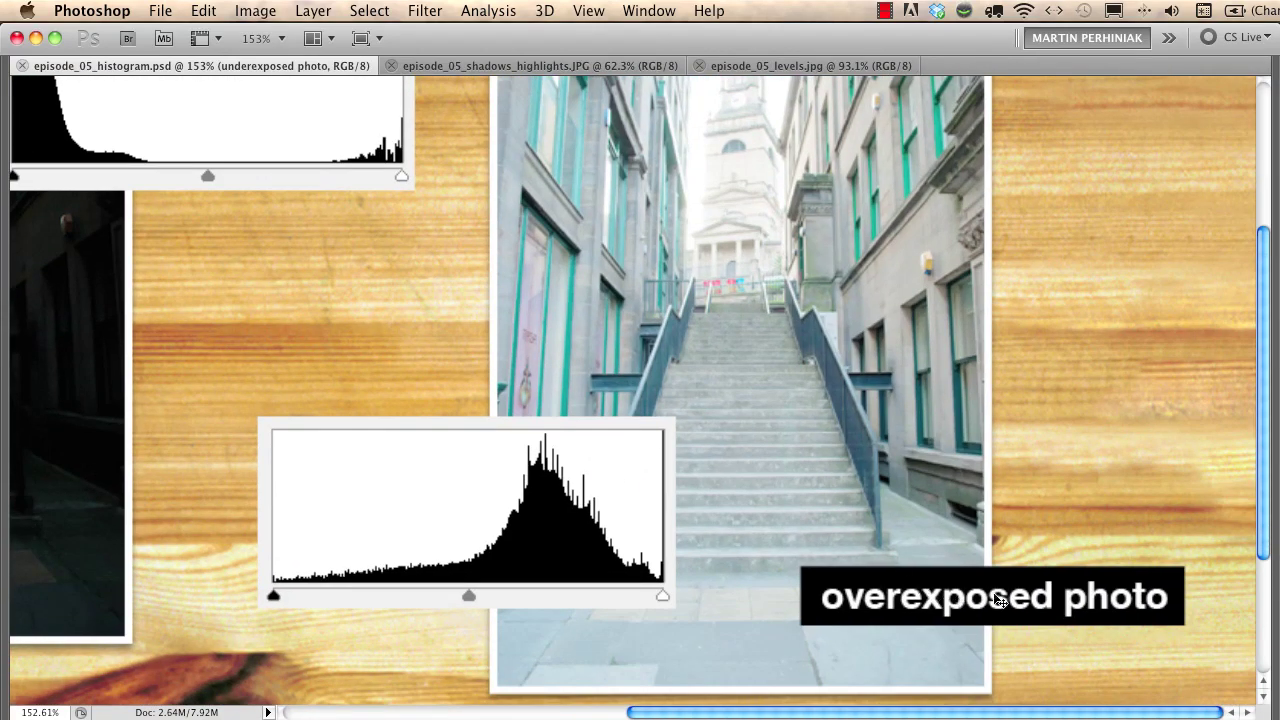
left_click_drag(872, 354, 911, 341)
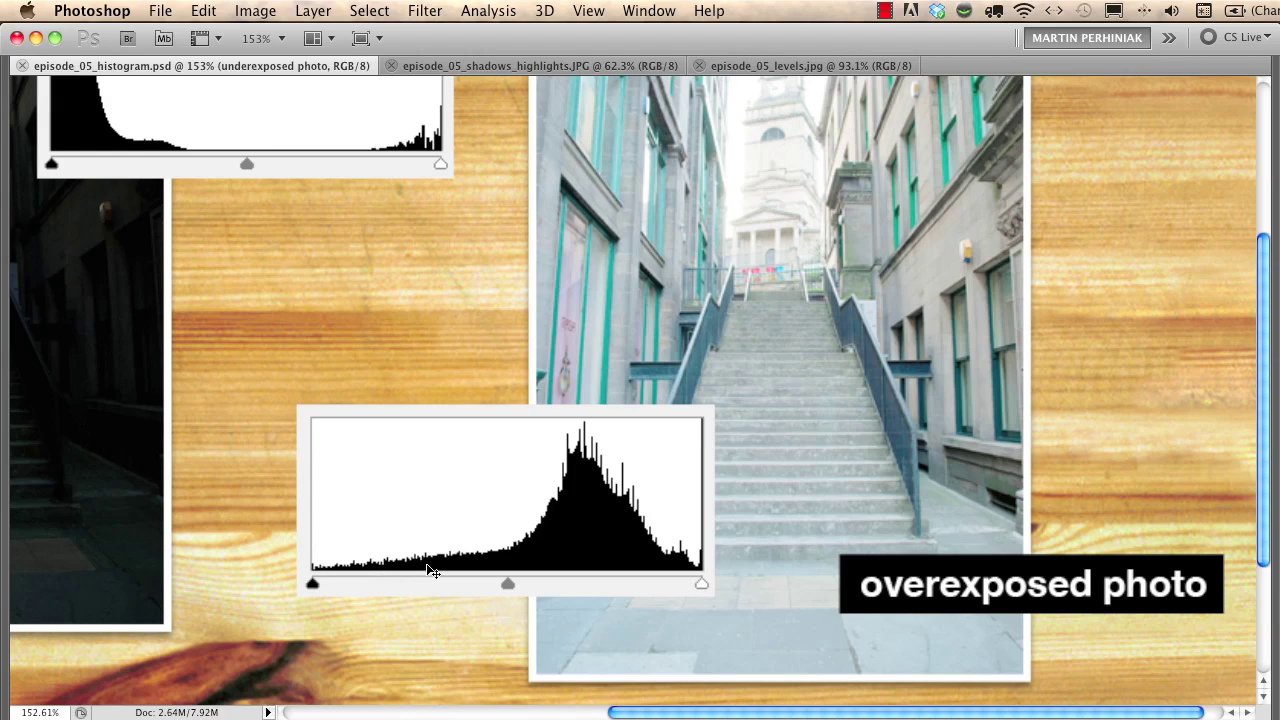
left_click_drag(817, 295, 832, 357)
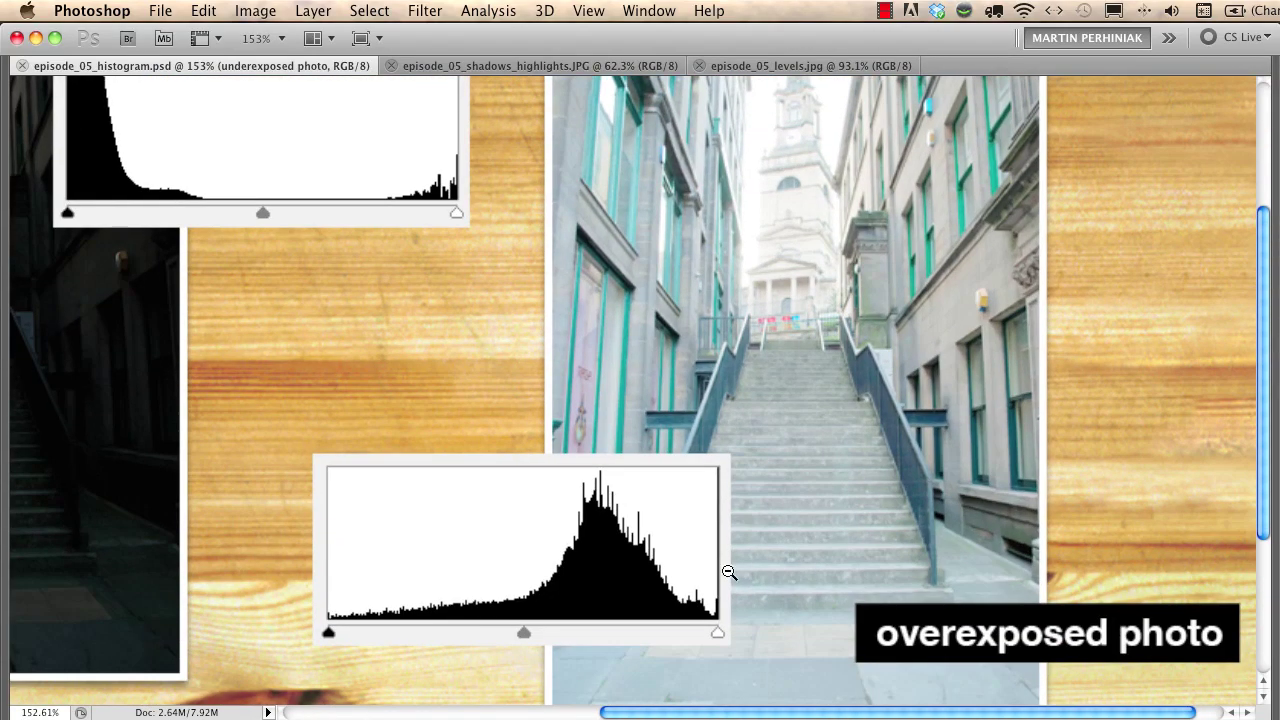
left_click_drag(728, 566, 783, 566)
scroll(775, 495, "down", 4)
scroll(775, 495, "left", 1)
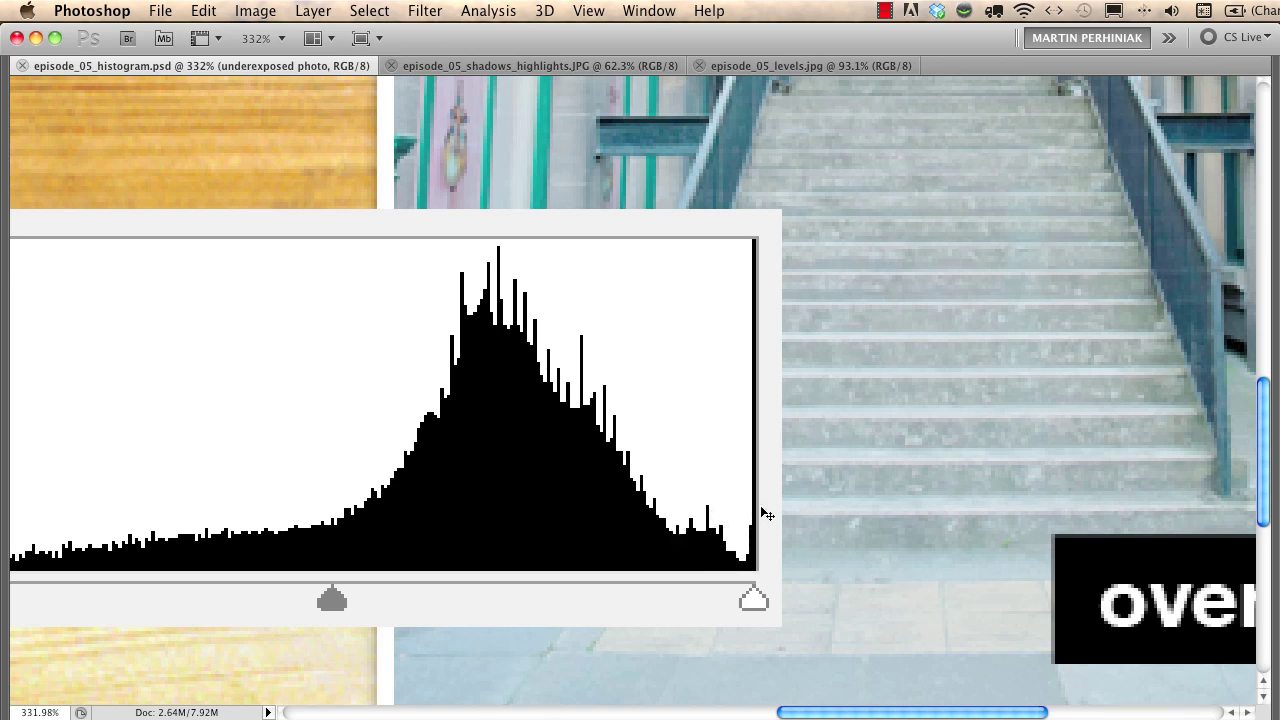
key("super+0")
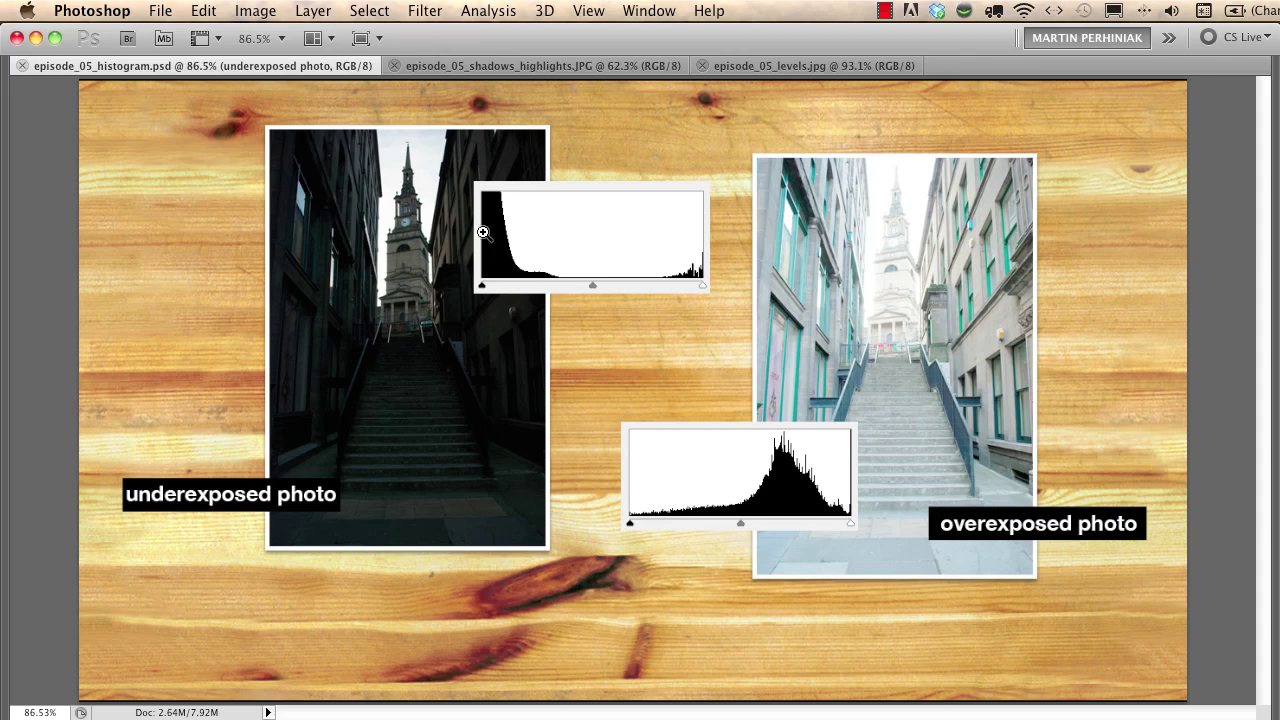
left_click_drag(488, 232, 593, 330)
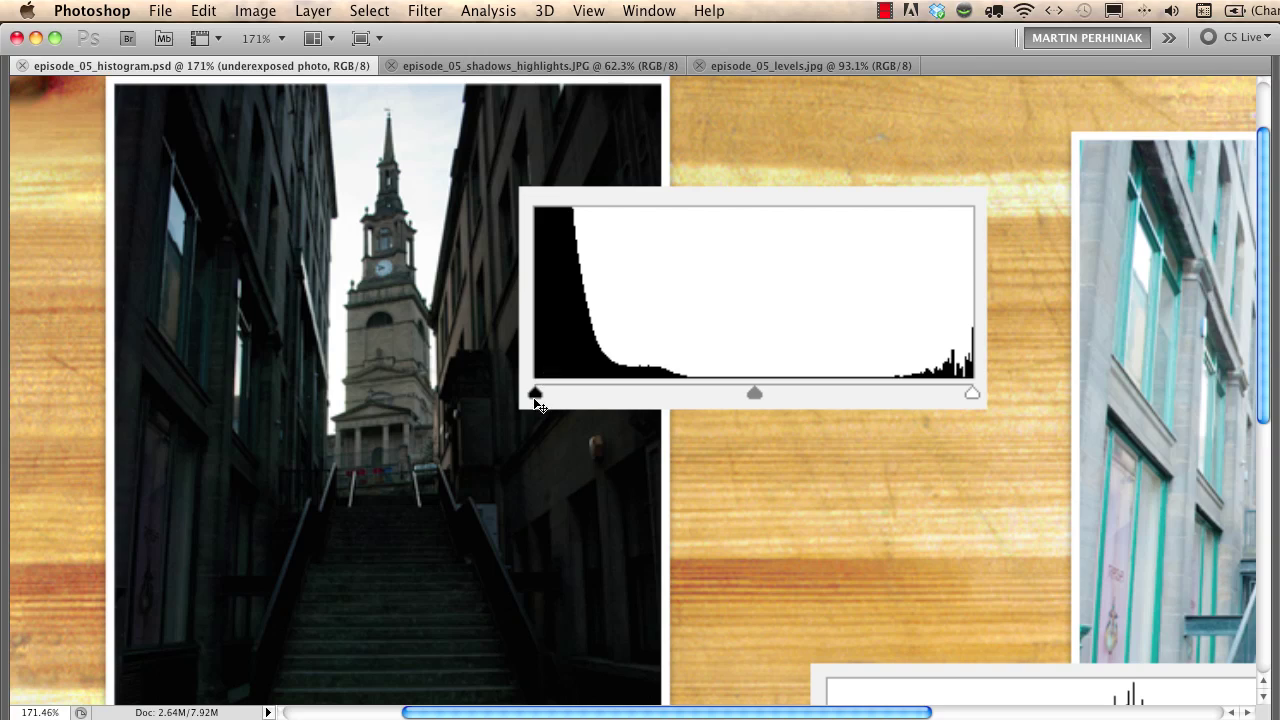
key("super+0")
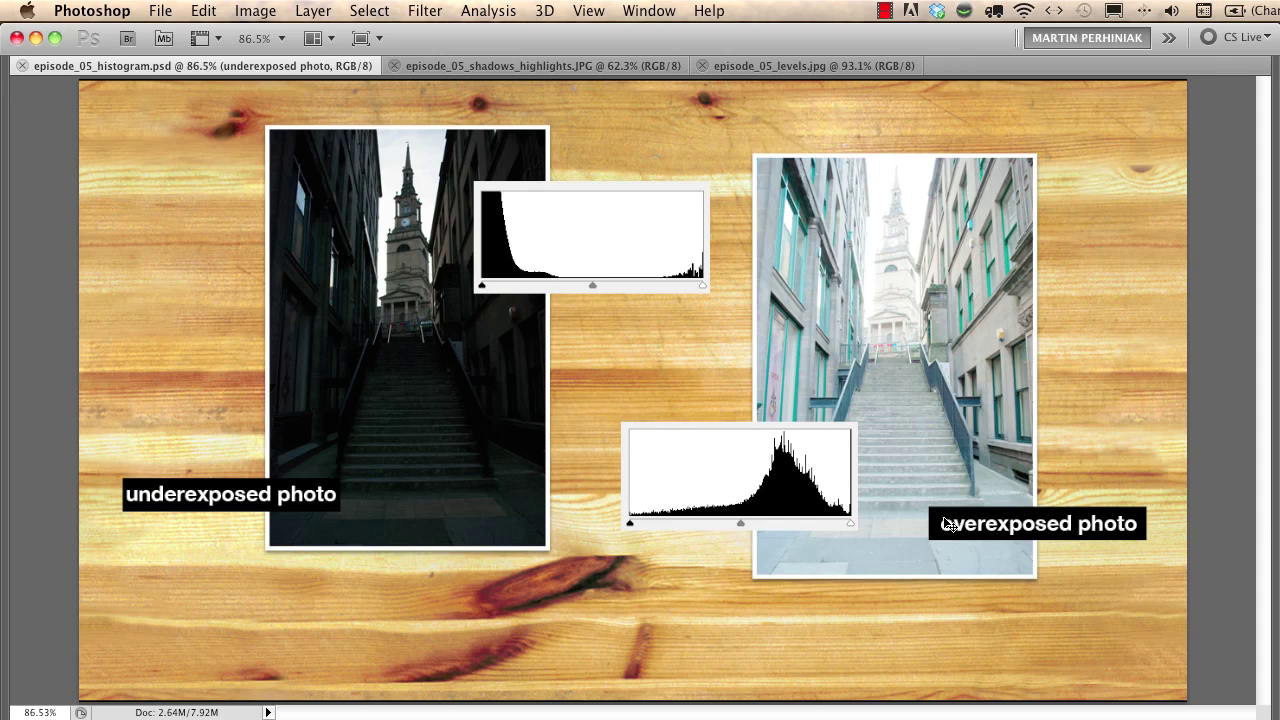
Close episode_05_histogram.psd and display the histogram for episode_05_shadows_highlights.JPG with the hidden workspace panels restored.
key("super+w")
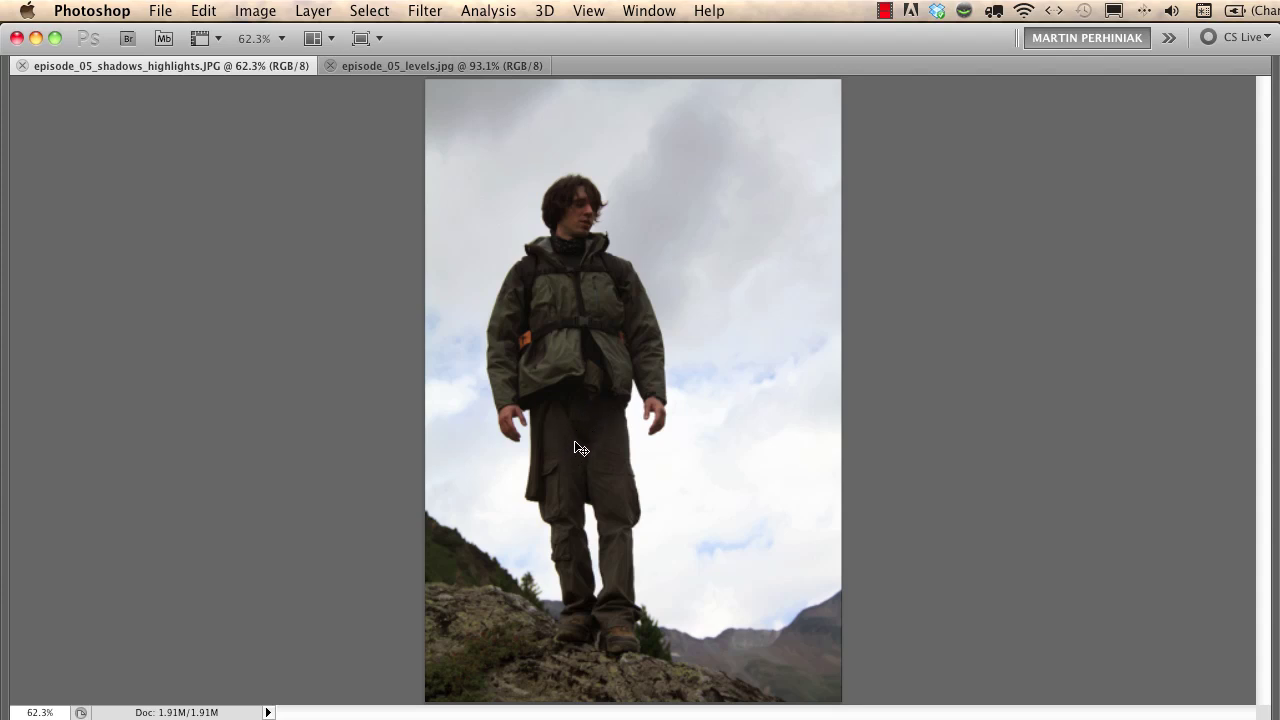
key("Tab")
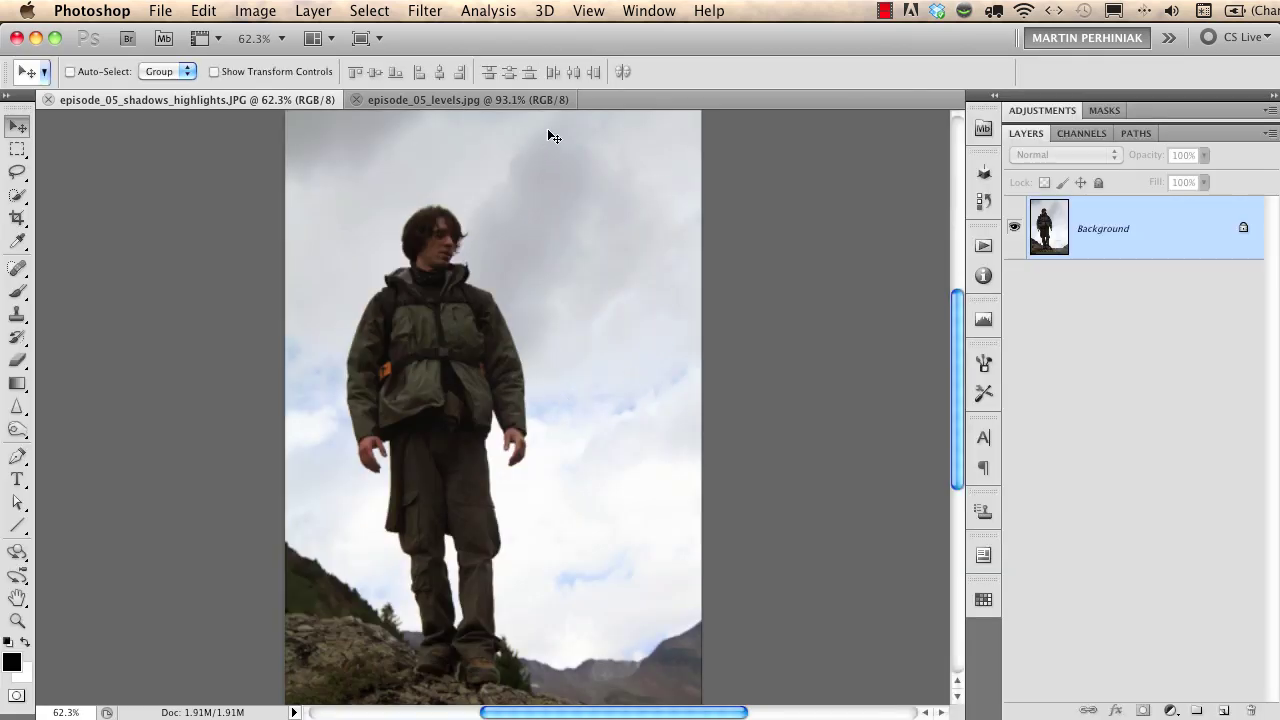
left_click(651, 12)
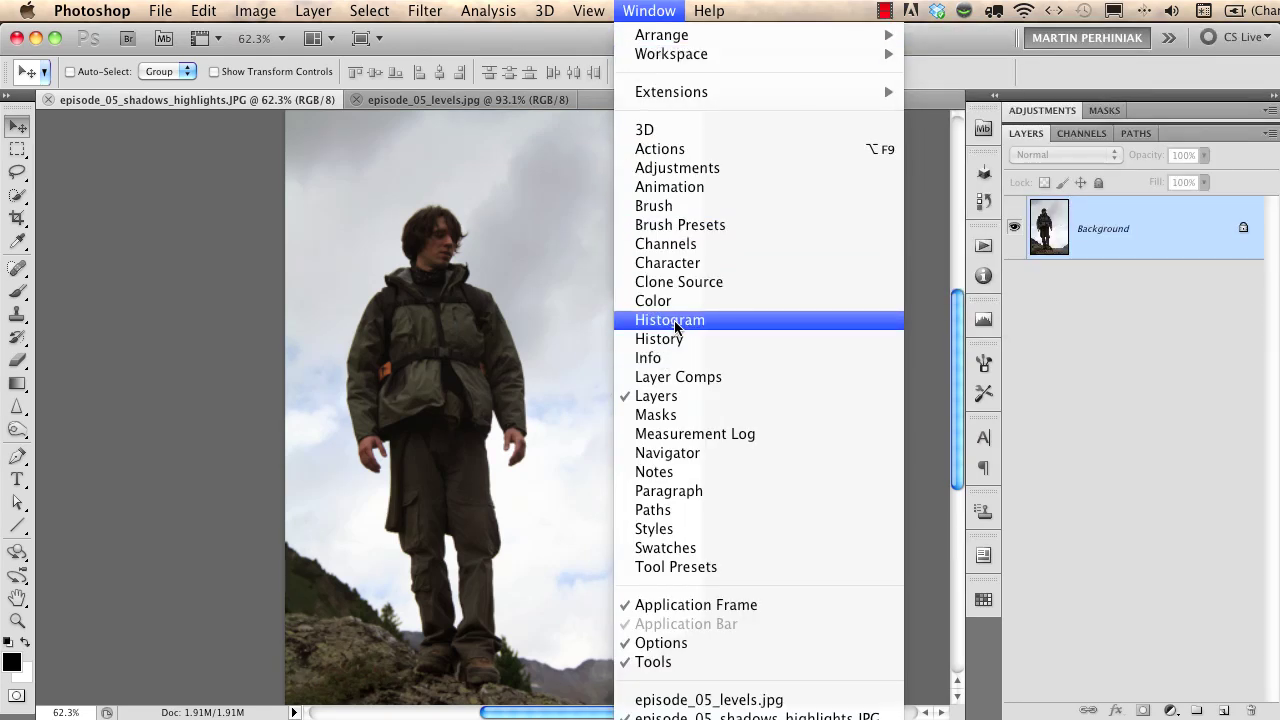
left_click(670, 321)
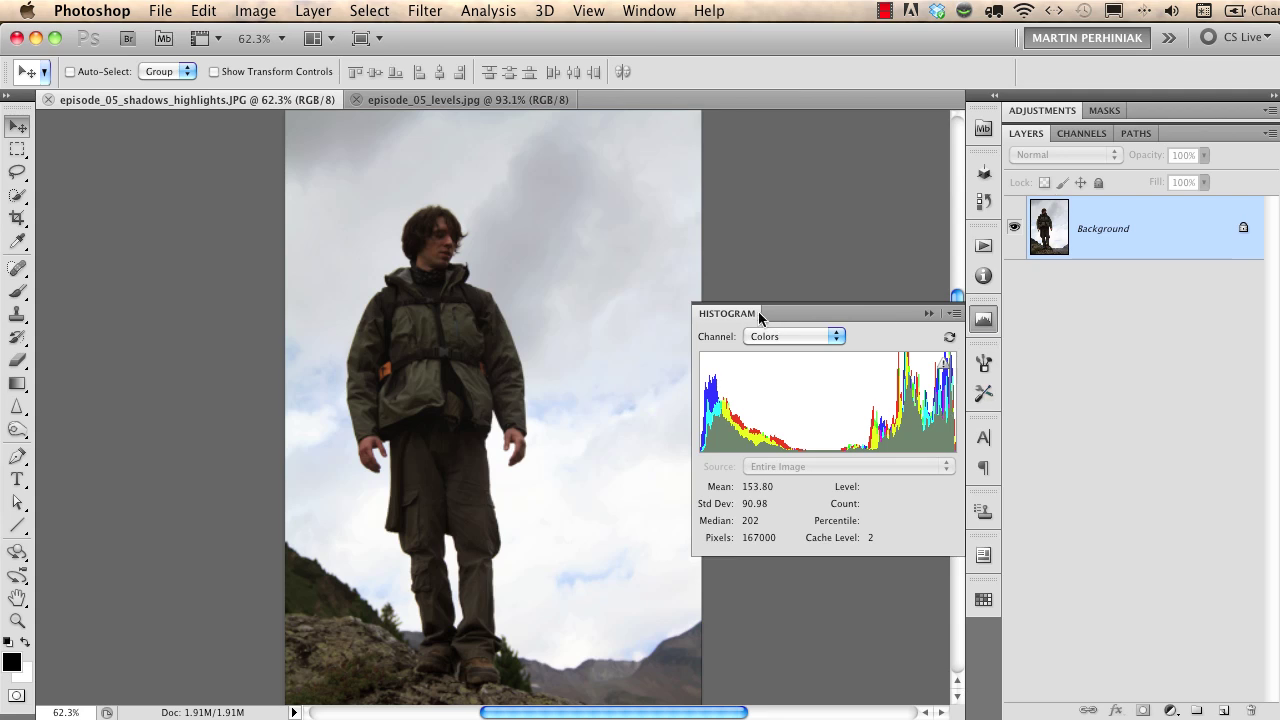
Switch the histogram's channel to RGB, examine its tonal distribution, and collapse the histogram.
left_click(948, 315)
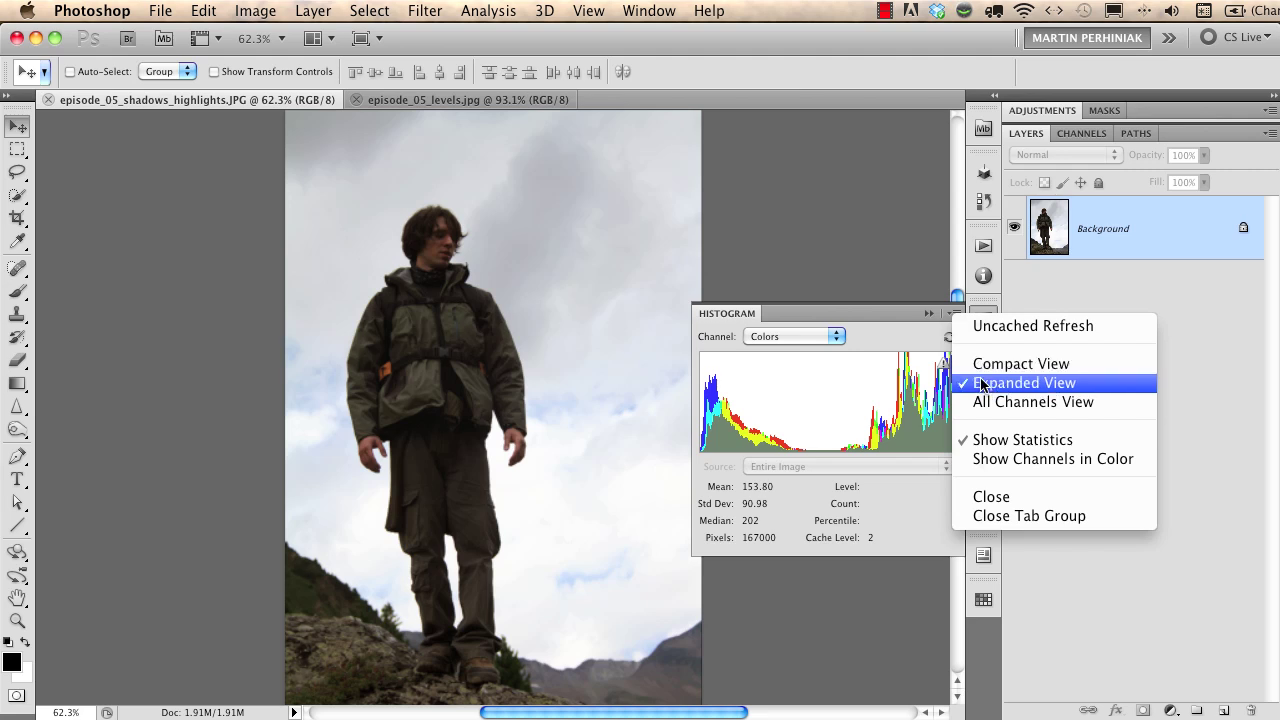
left_click(834, 334)
left_click(834, 336)
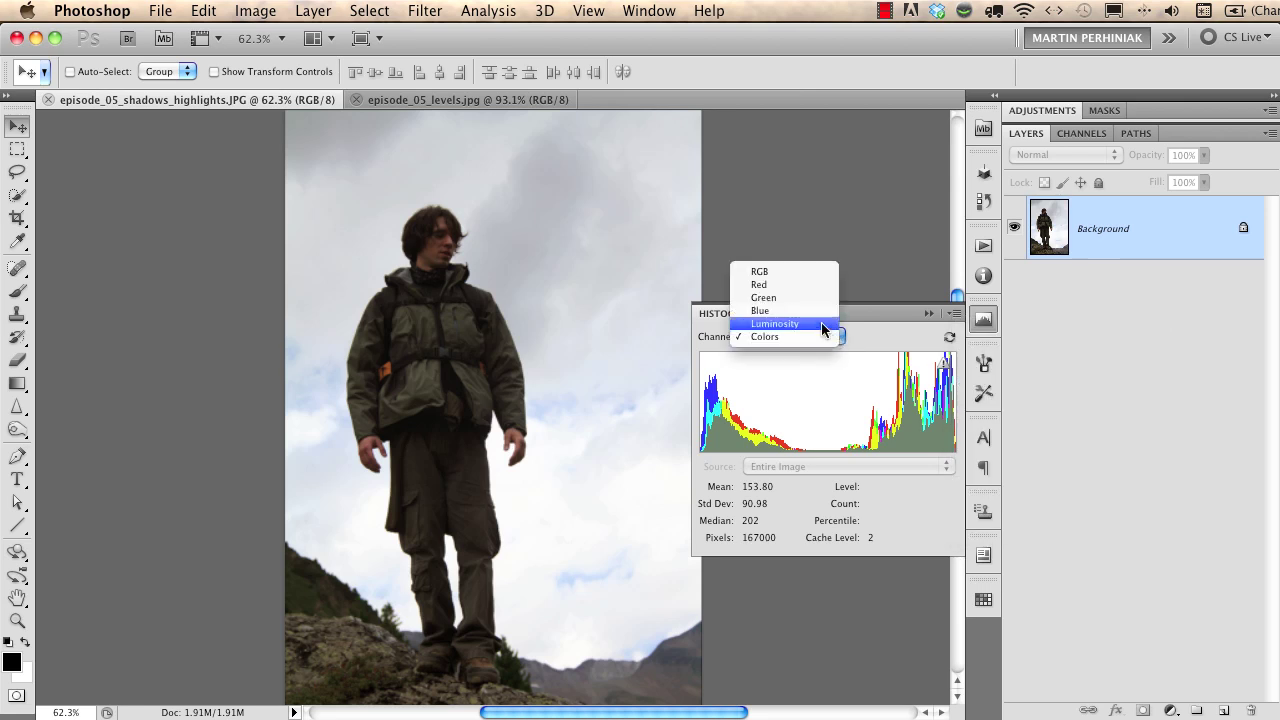
left_click(805, 272)
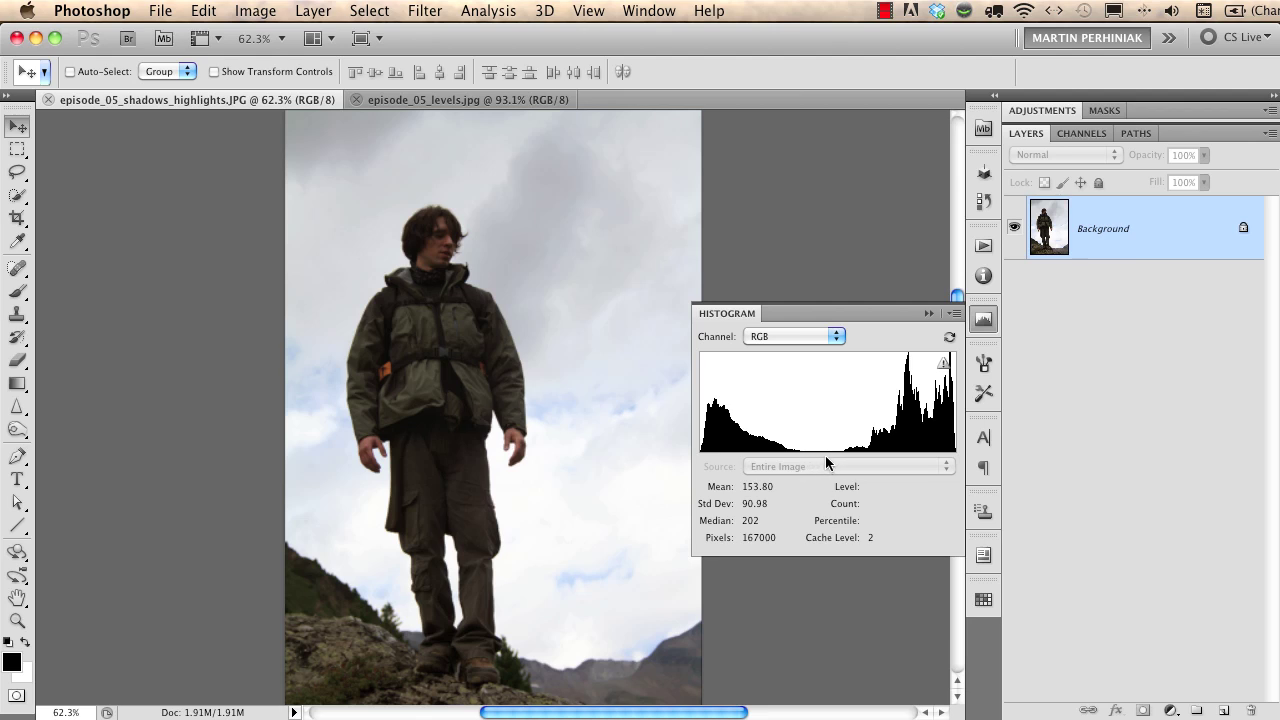
mouse_move(733, 433)
left_click(986, 322)
Start a Shadows/Highlights adjustment on the hiker photo and set the Shadows amount to 0%.
left_click(254, 11)
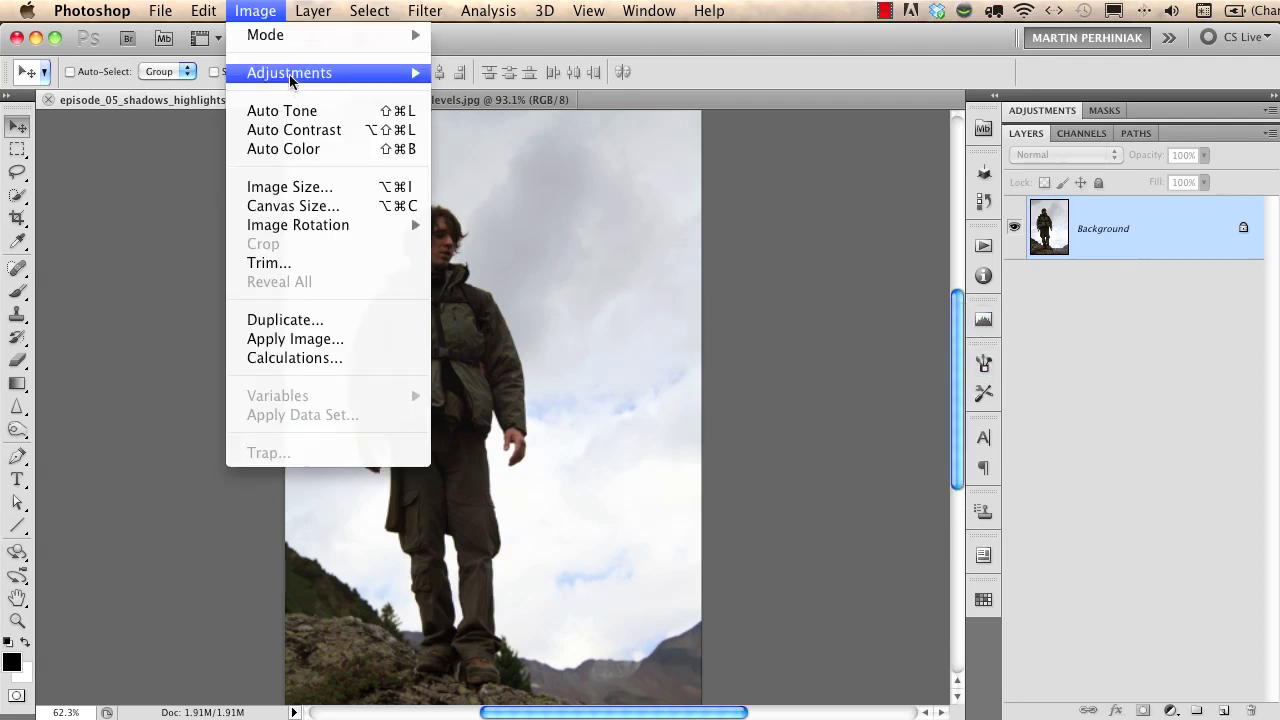
mouse_move(292, 79)
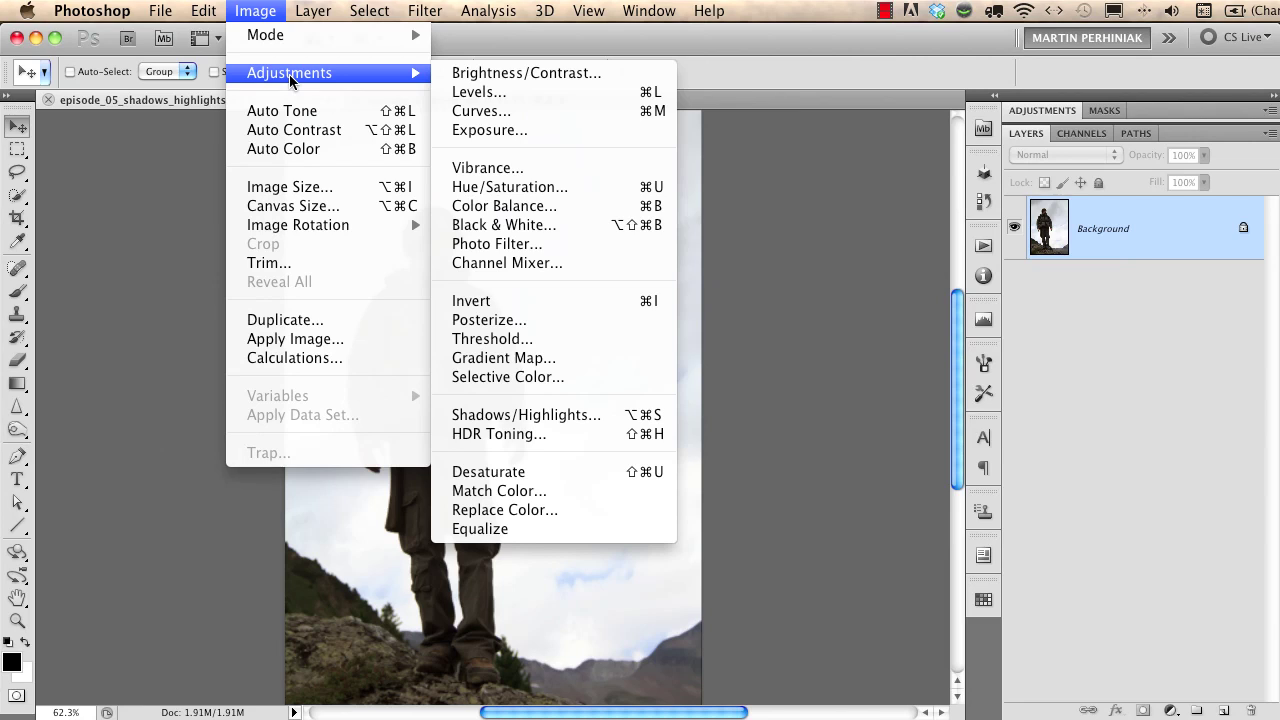
left_click(538, 414)
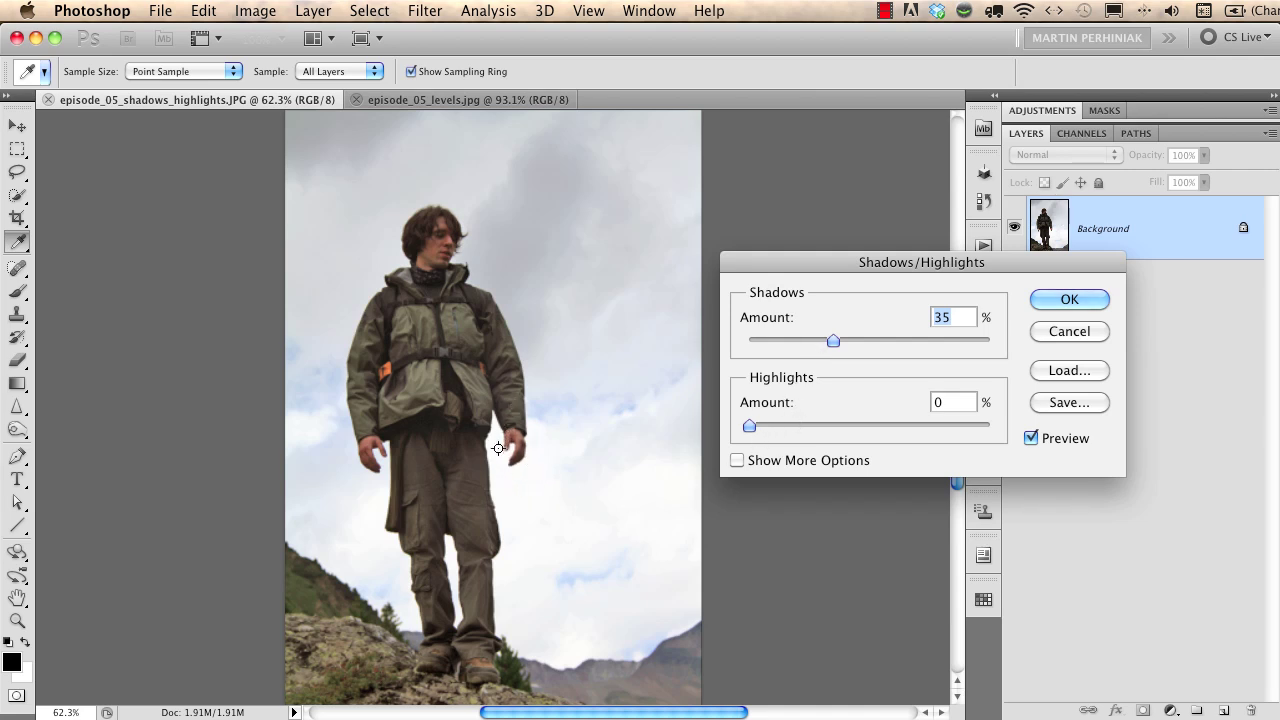
left_click(510, 551, "super")
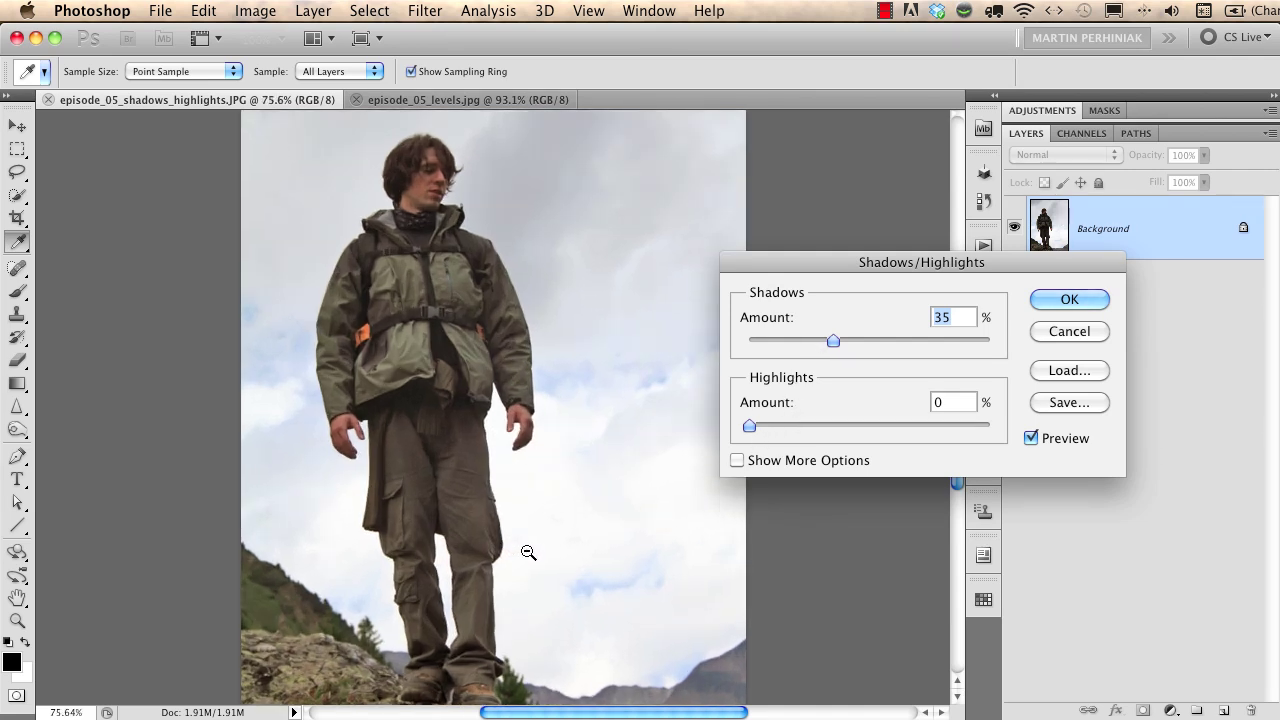
left_click_drag(536, 548, 562, 525)
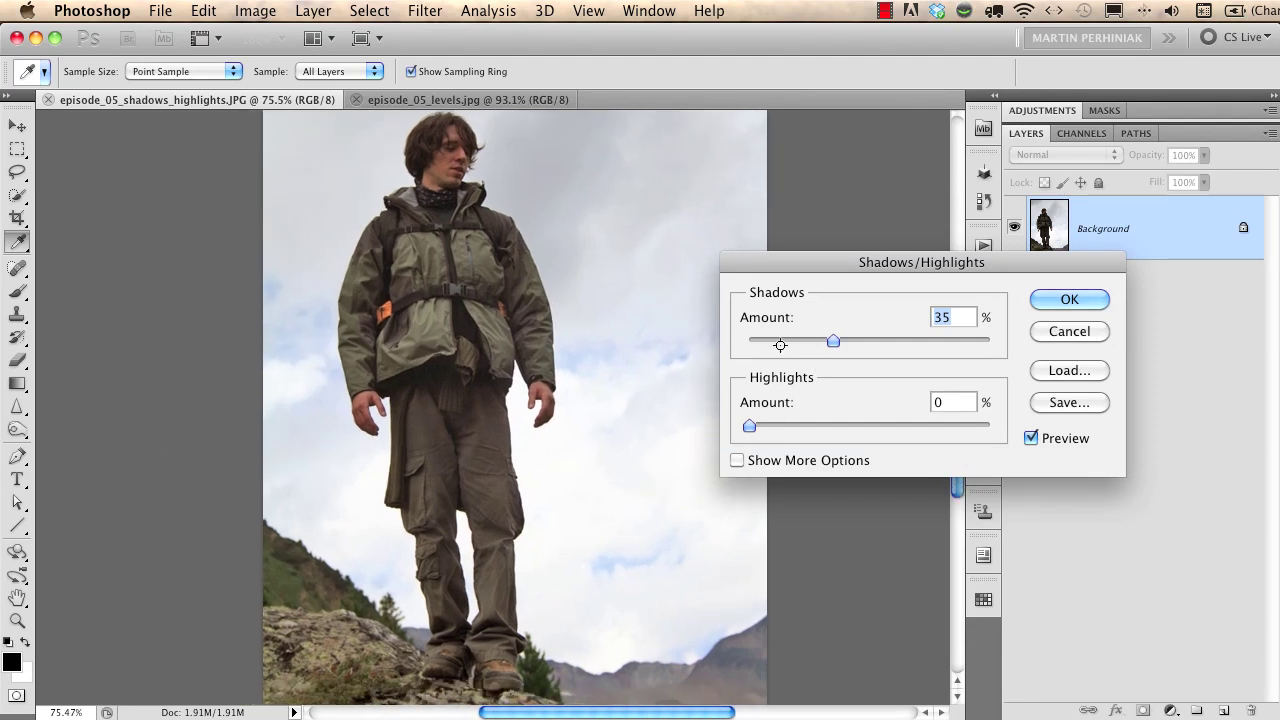
left_click_drag(834, 347, 730, 330)
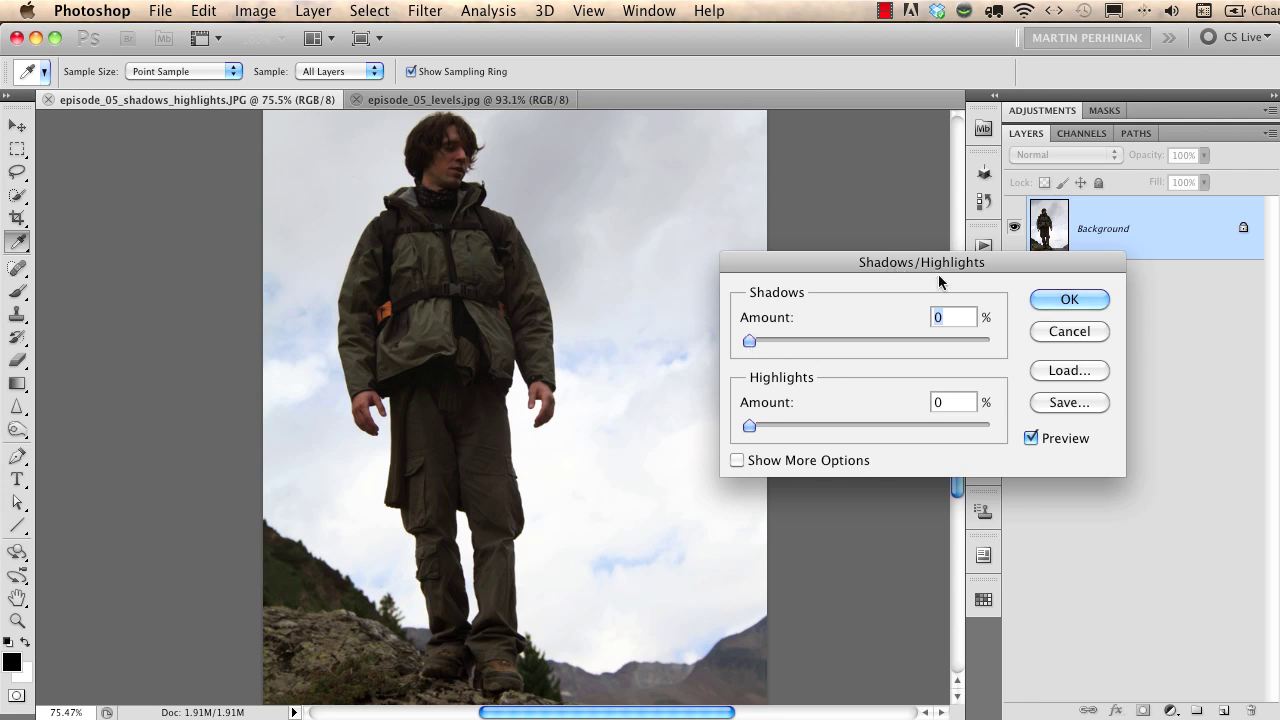
Reposition the Shadows/Highlights dialog and expand the histogram so both can be seen together.
left_click_drag(975, 265, 944, 67)
left_click(986, 322)
left_click_drag(933, 61, 933, 62)
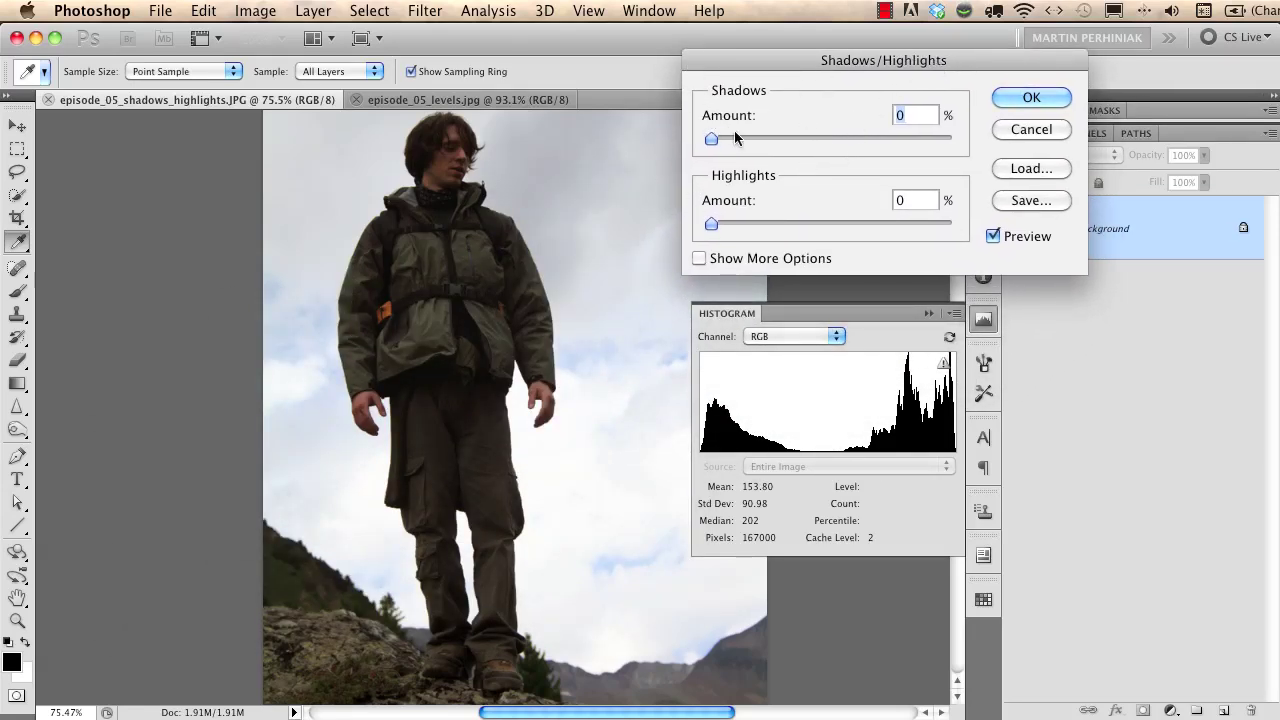
Set the Shadows amount to 53% and the Highlights amount to 48%.
left_click_drag(713, 143, 793, 140)
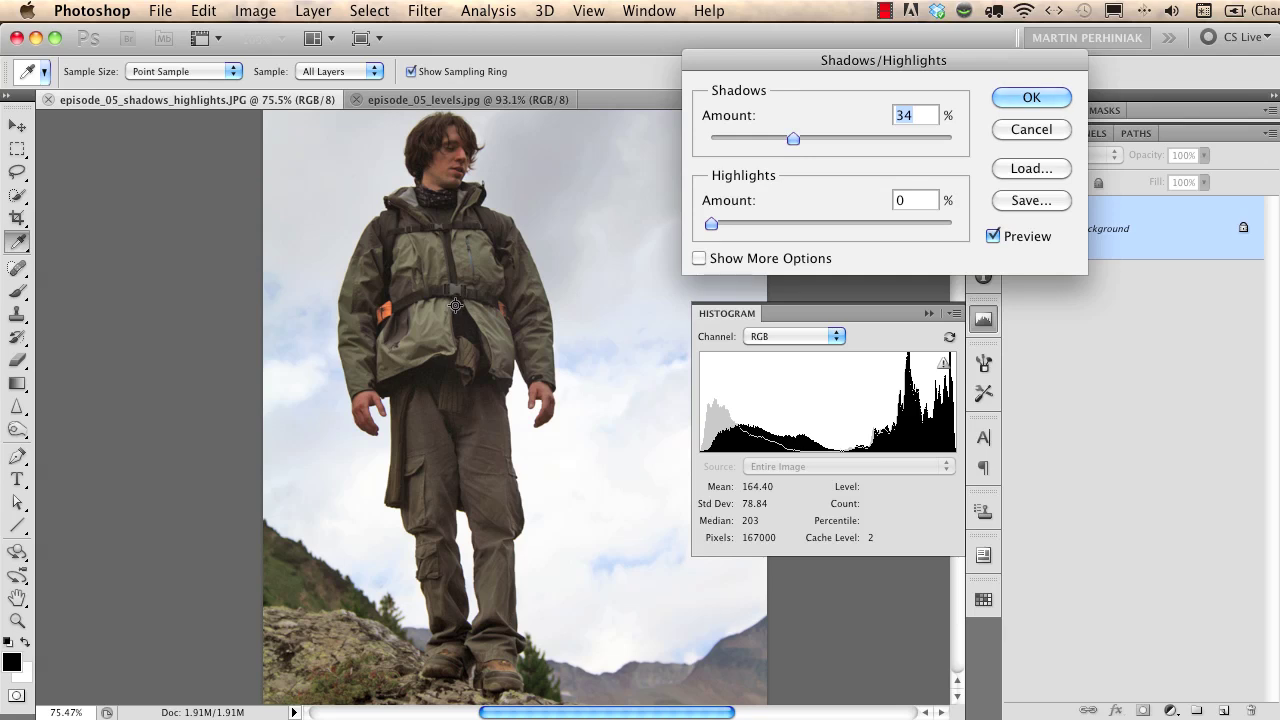
left_click_drag(794, 136, 838, 139)
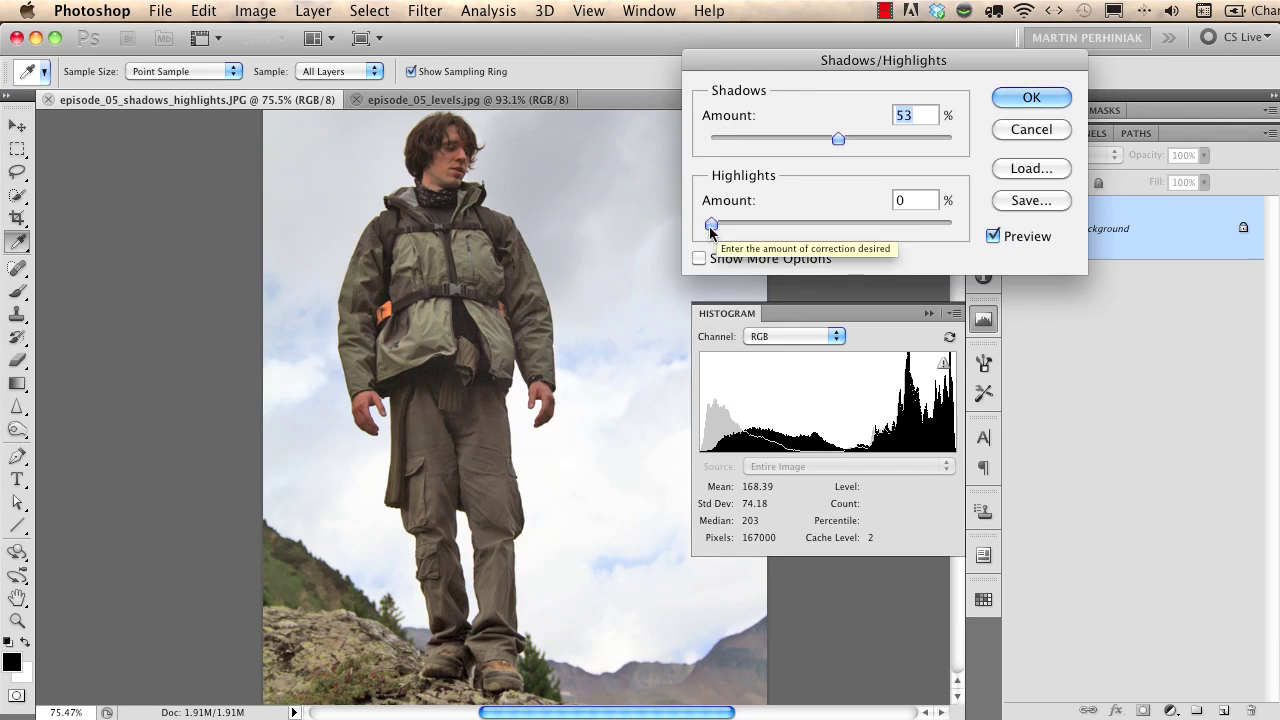
left_click_drag(710, 226, 831, 256)
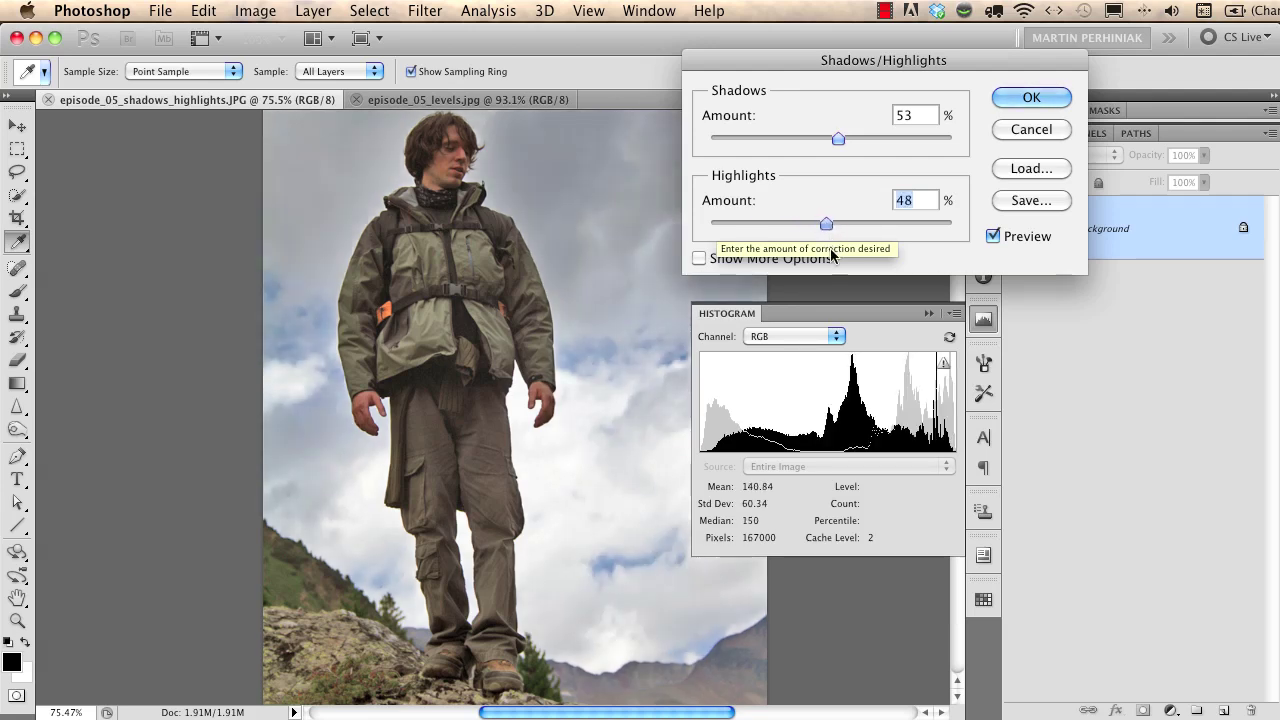
mouse_move(751, 446)
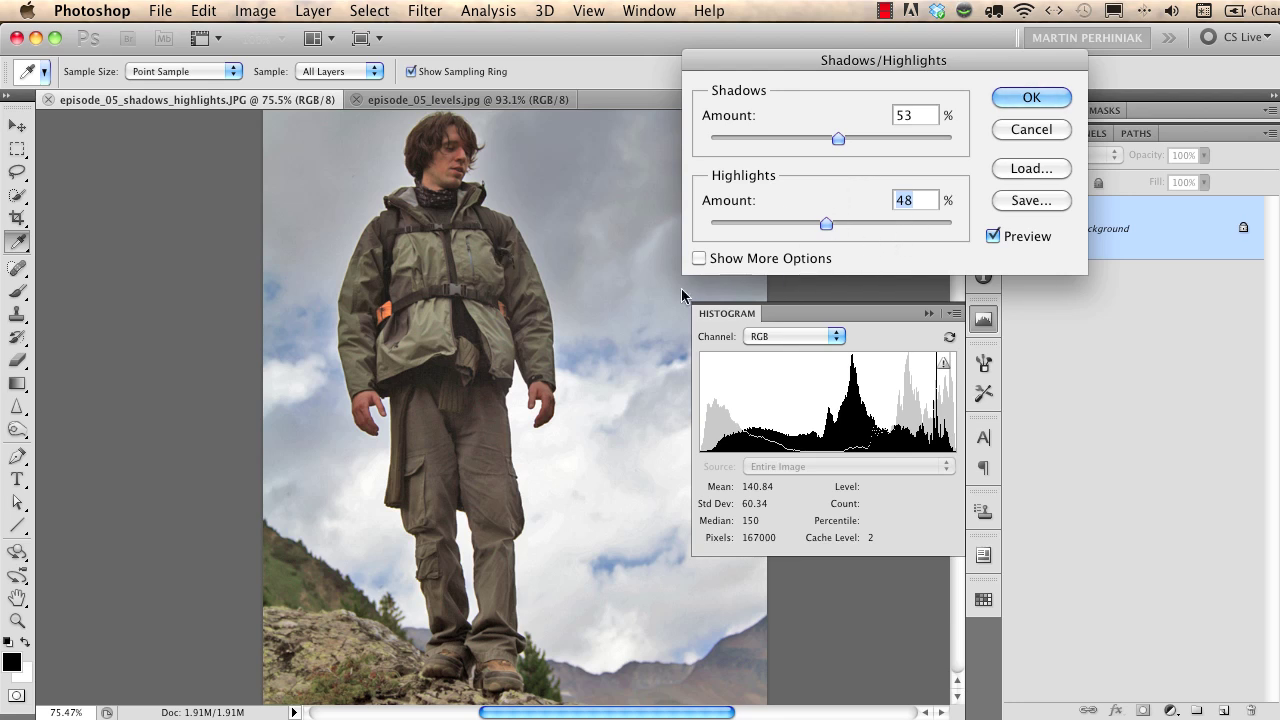
Compare the hiker photo with and without the Shadows/Highlights correction, looking closely at the figure's upper body.
left_click(993, 237)
left_click(993, 237)
left_click(993, 237)
left_click(993, 237)
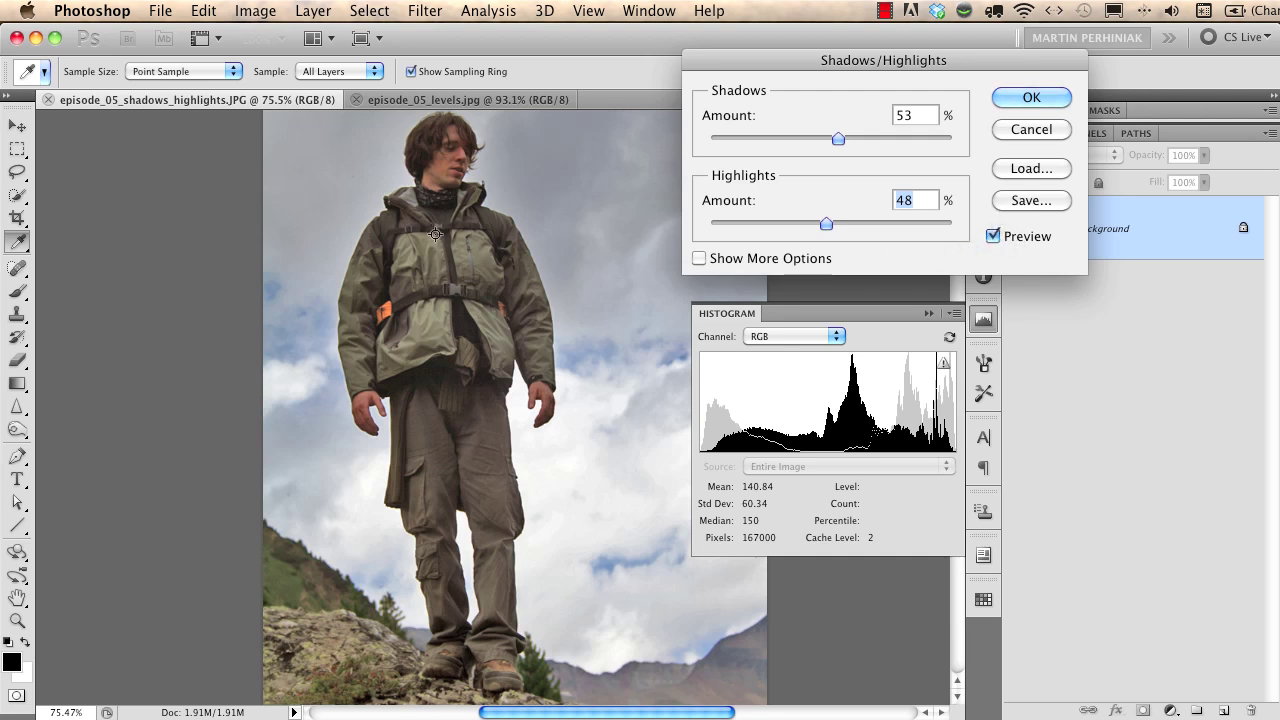
left_click_drag(451, 232, 455, 272)
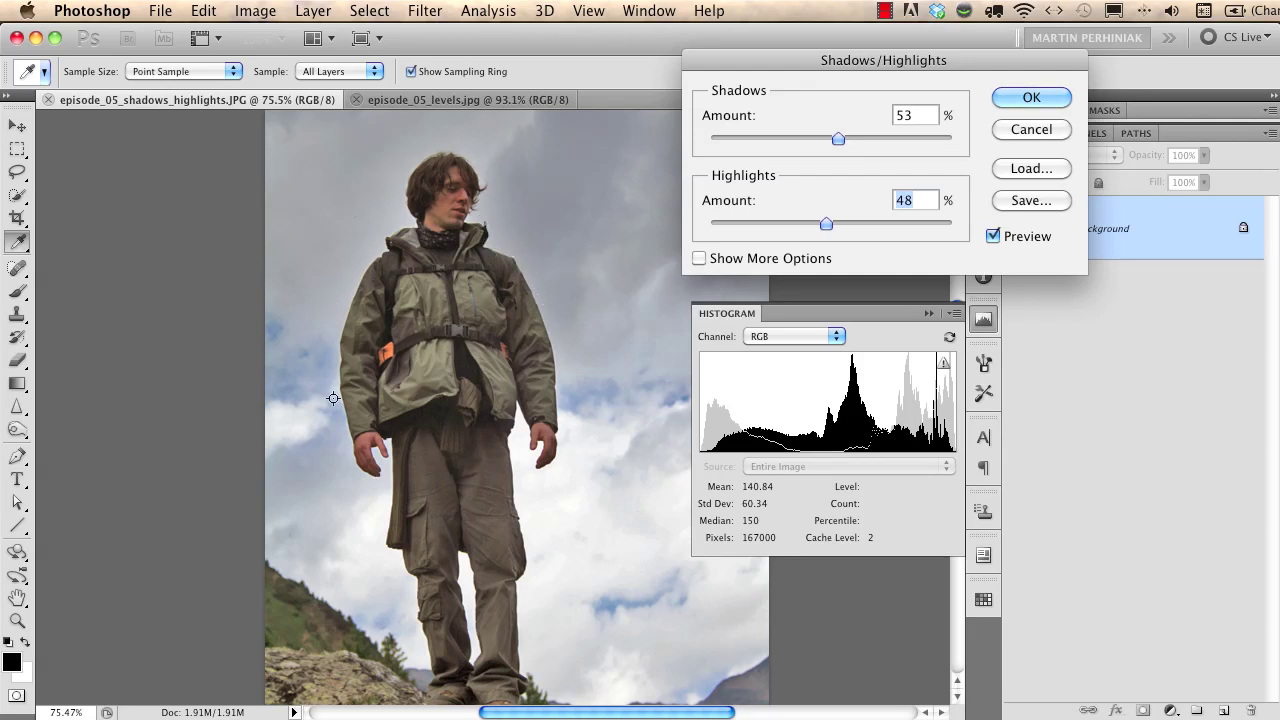
Reveal the additional Shadows/Highlights options, set the Highlights radius to 0 px, and apply the adjustment after comparing the preview.
left_click(698, 258)
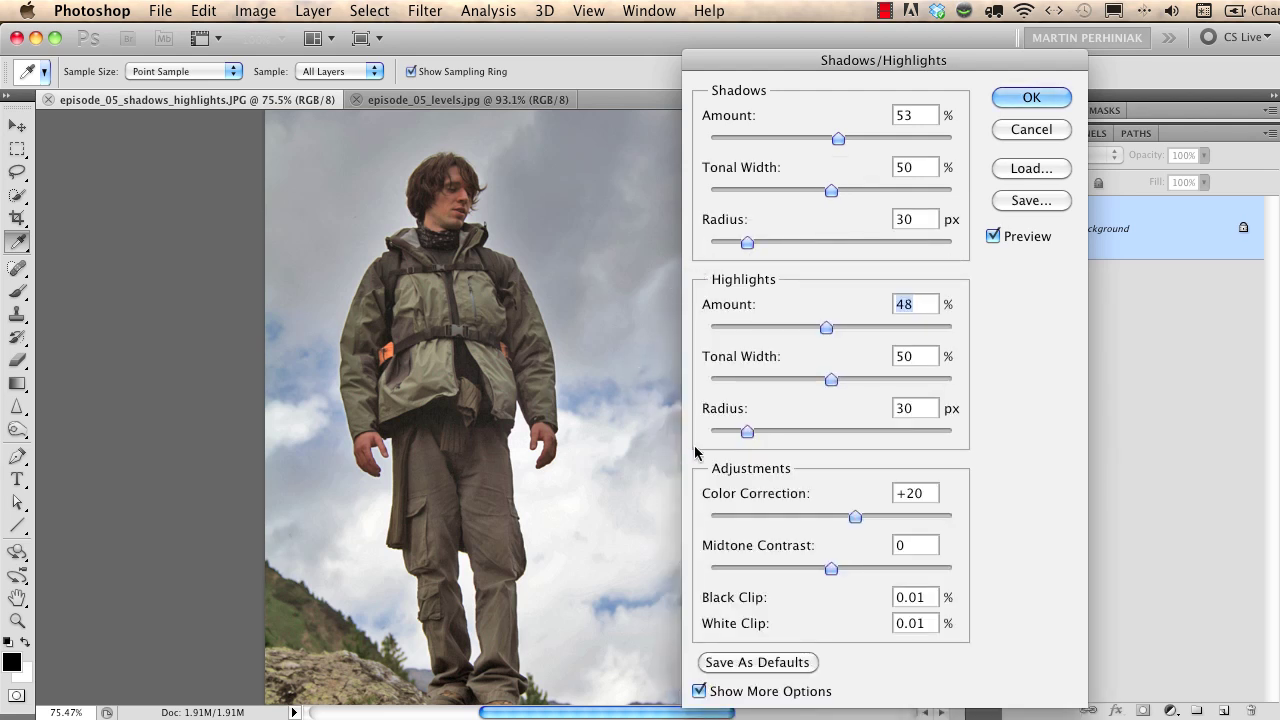
left_click_drag(747, 431, 698, 432)
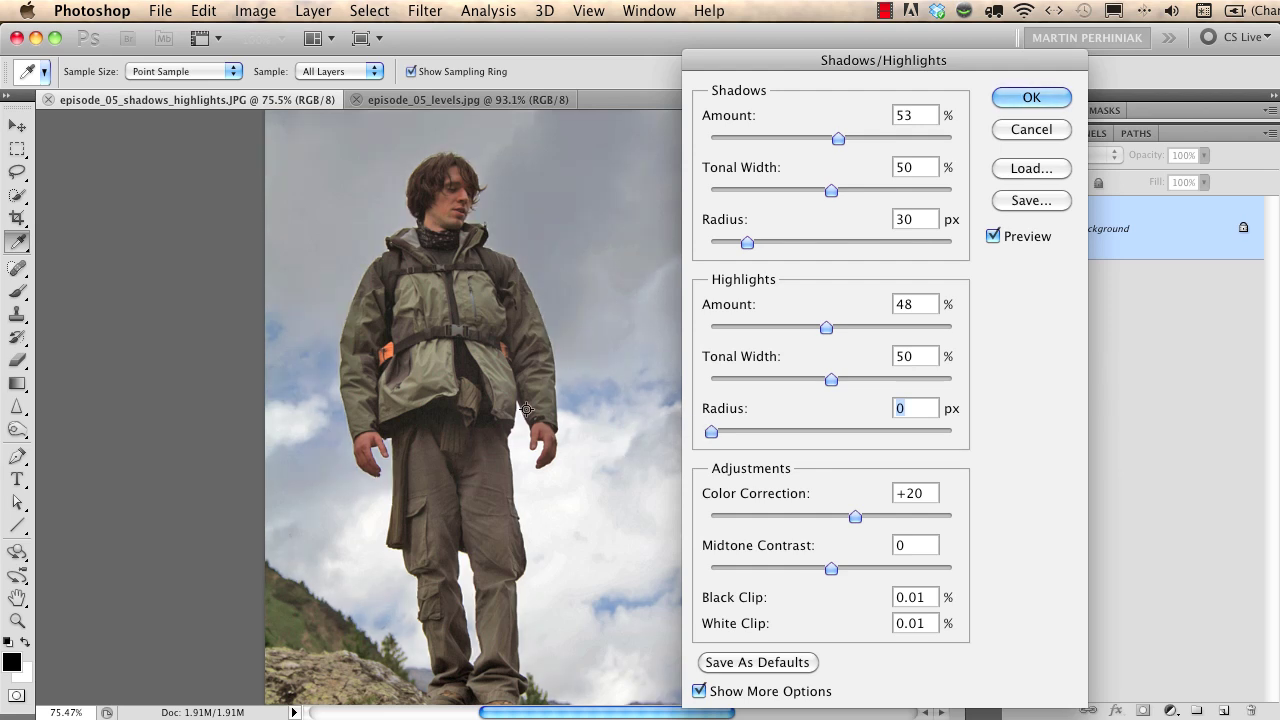
left_click(993, 237)
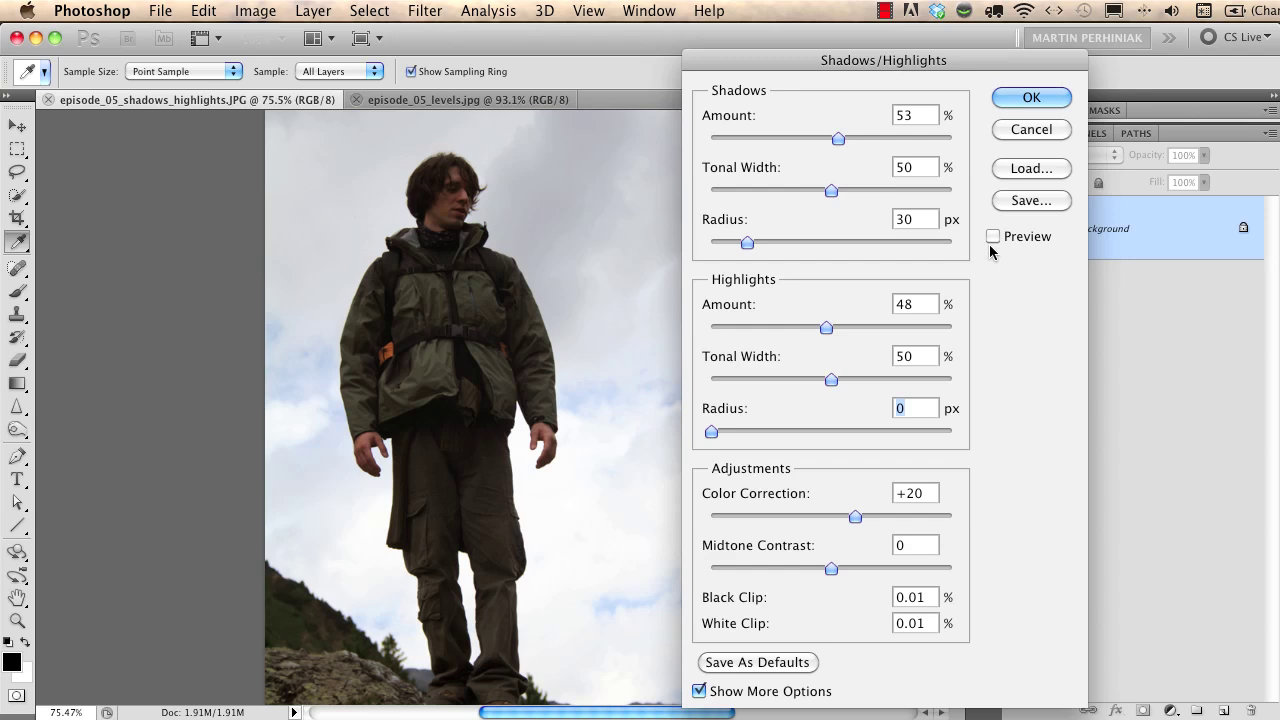
left_click(993, 237)
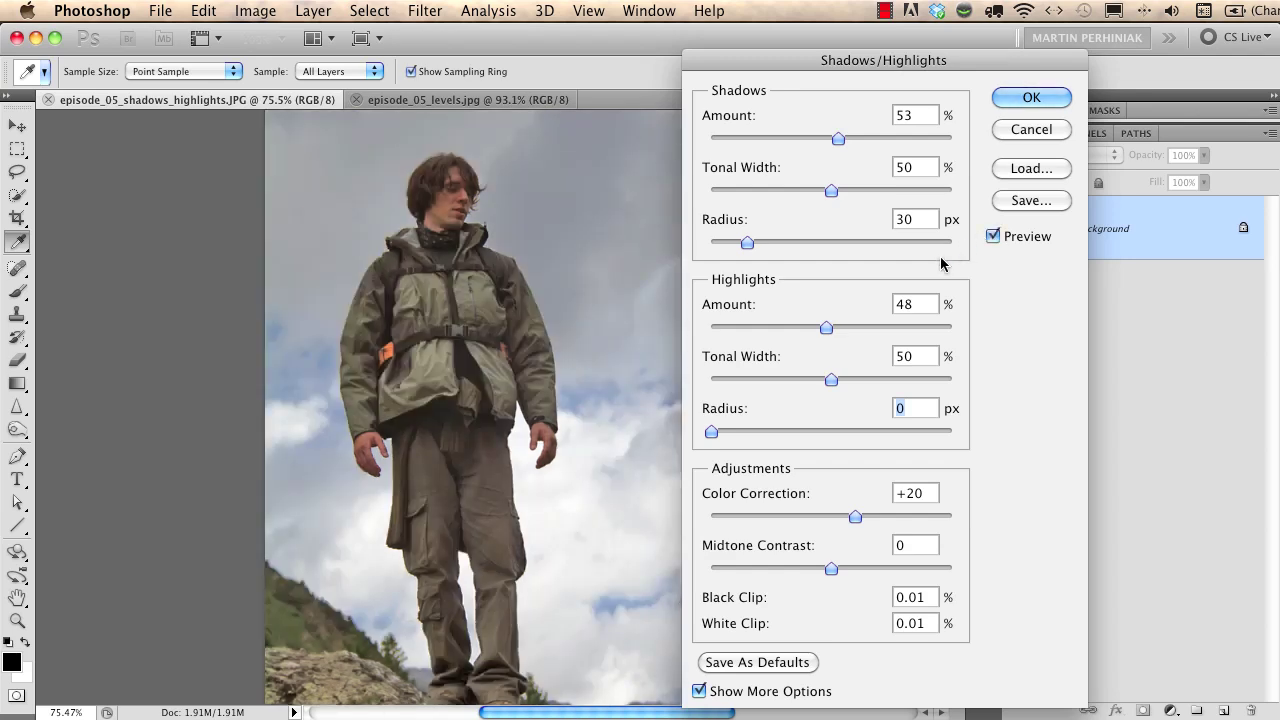
left_click(1019, 99)
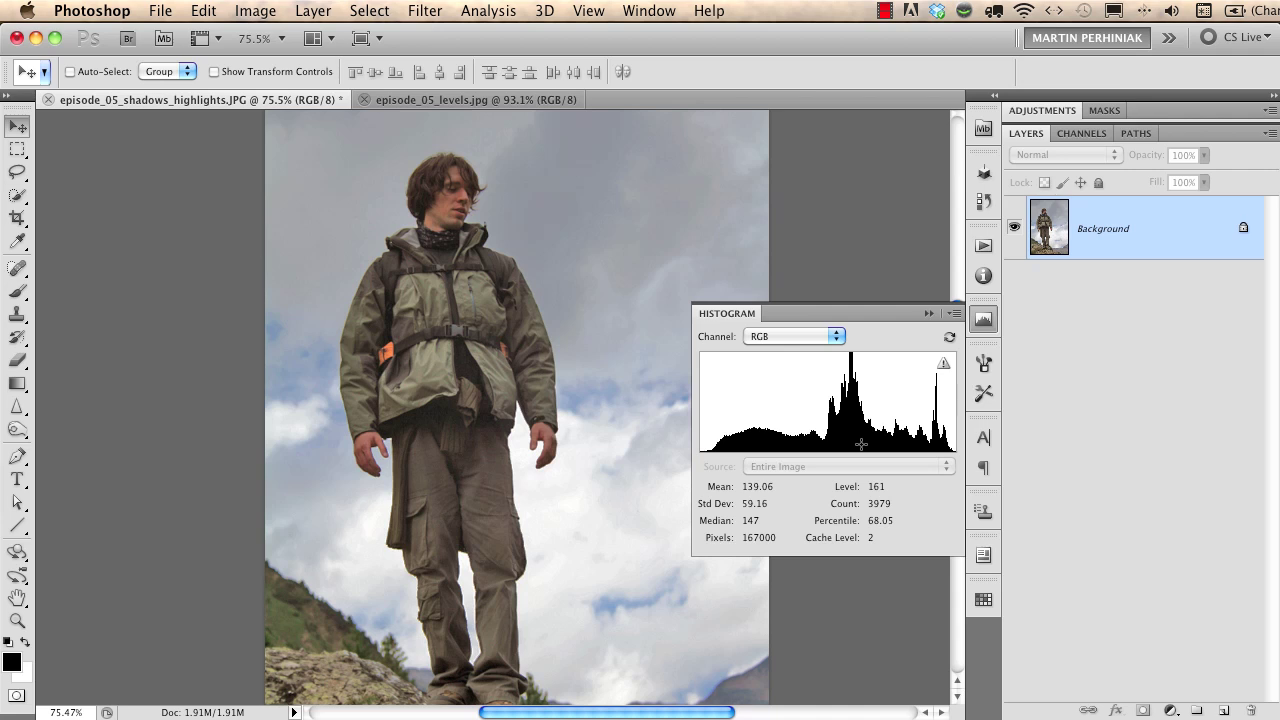
Collapse the histogram and start a Levels adjustment on the portrait, setting the white input level to 225 and the black input level to 26.
left_click(983, 318)
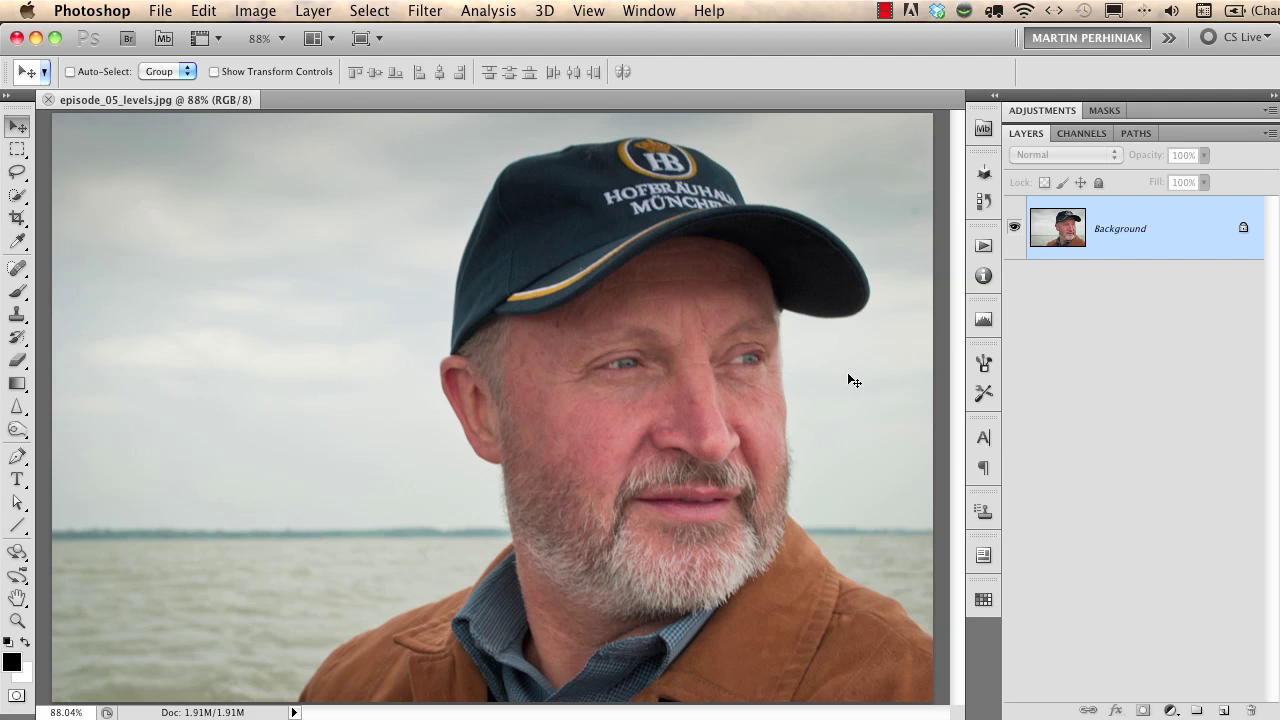
left_click(268, 12)
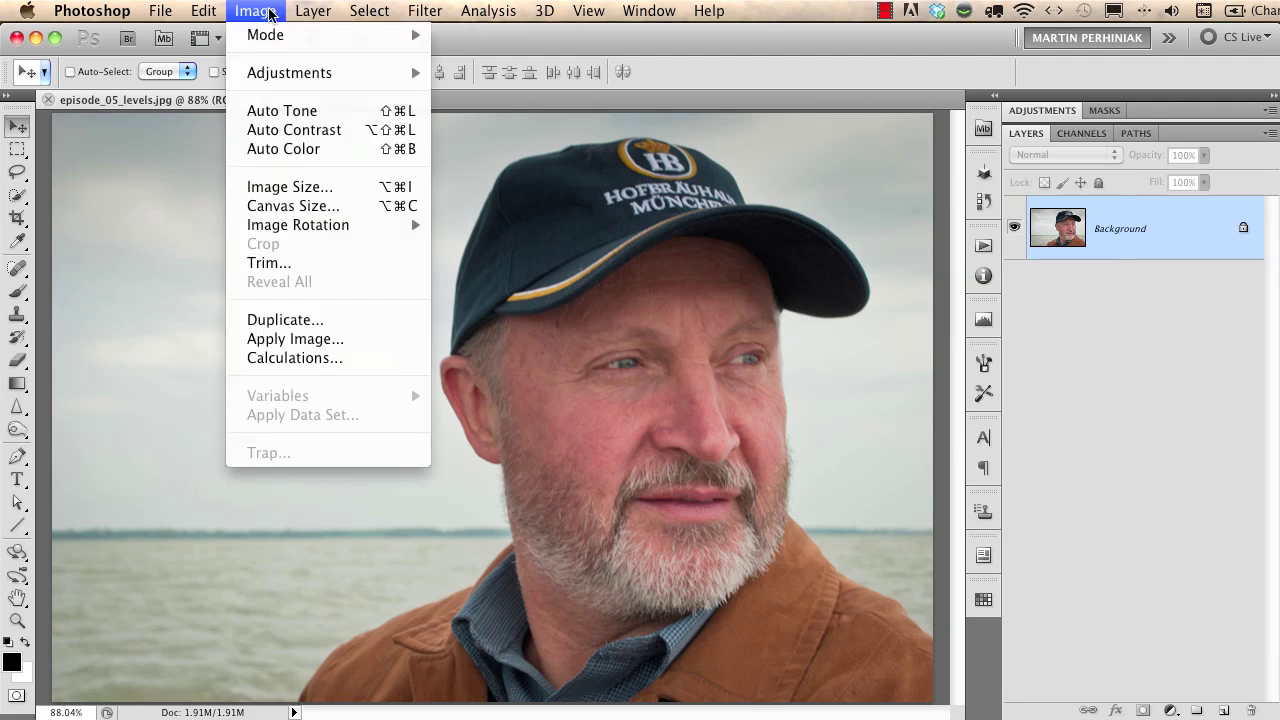
mouse_move(300, 75)
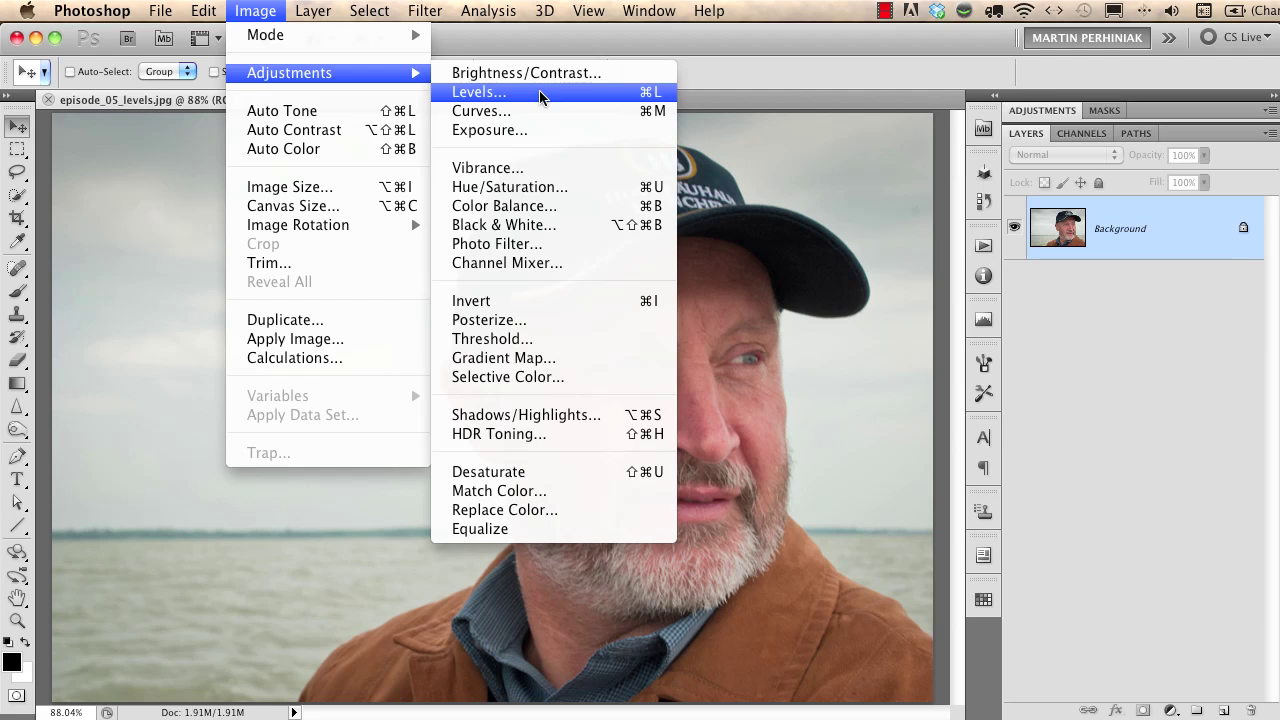
left_click(541, 93)
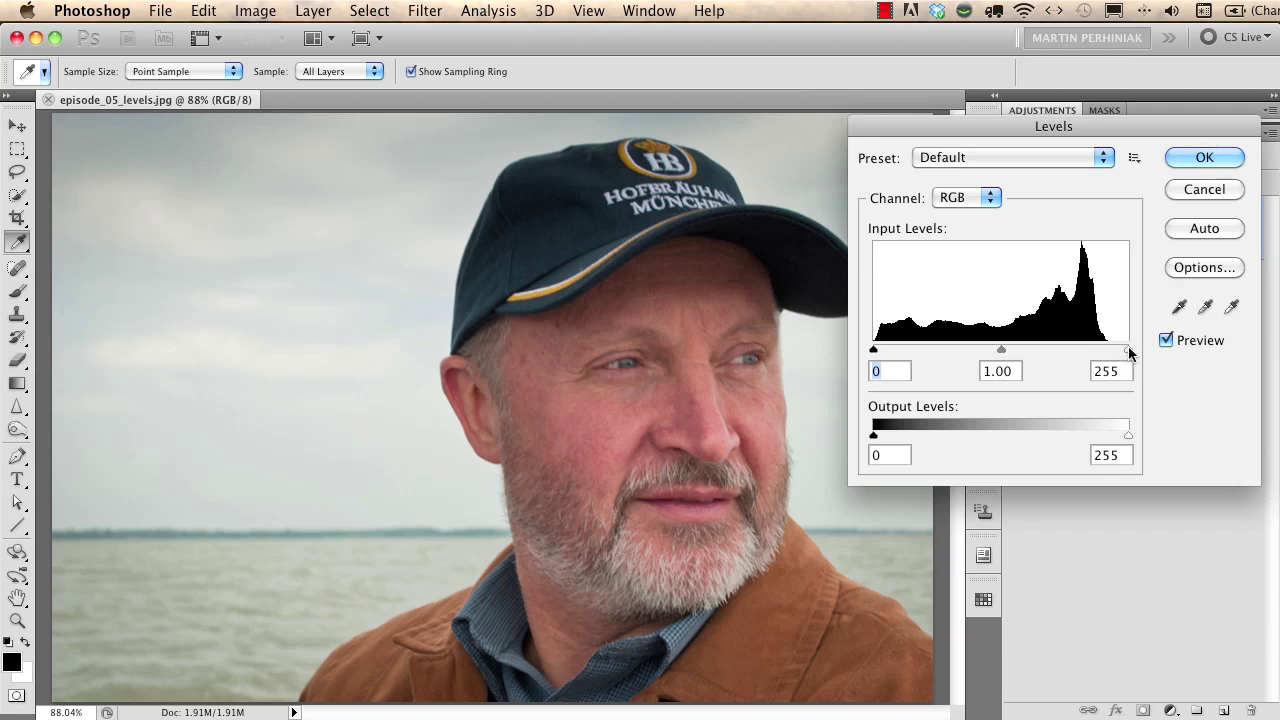
left_click_drag(1127, 352, 1098, 350)
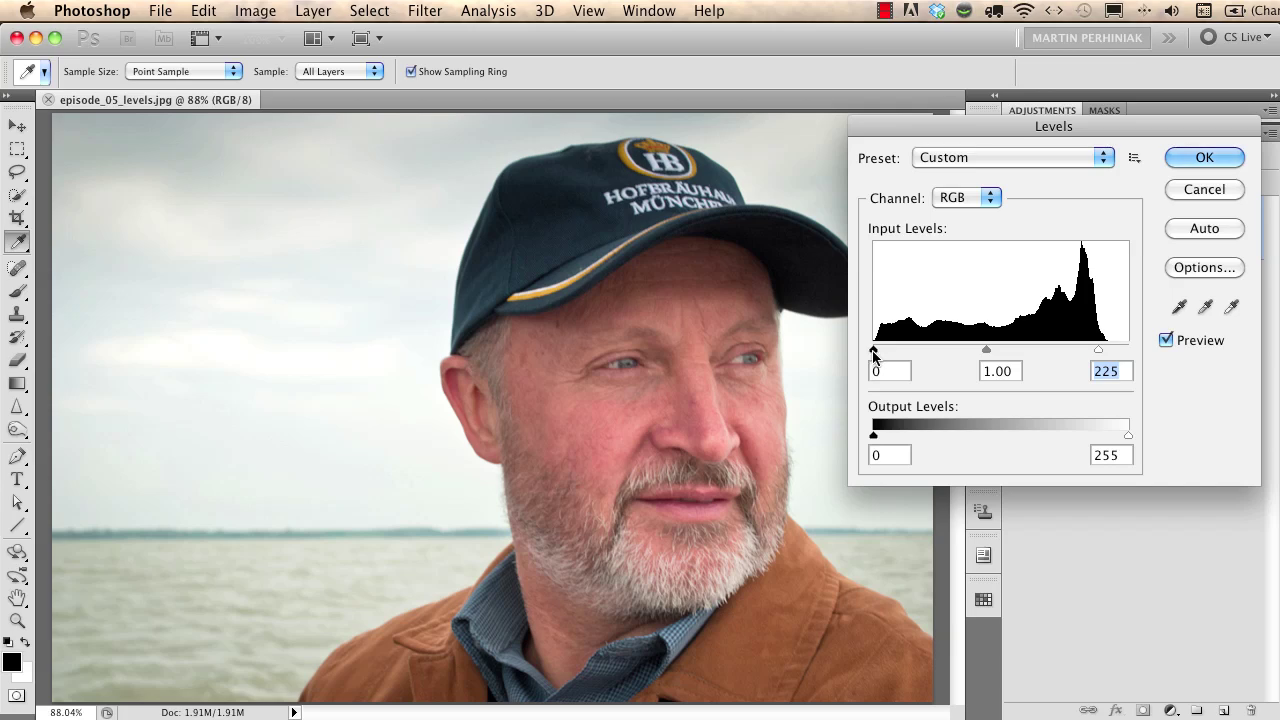
left_click_drag(873, 352, 899, 352)
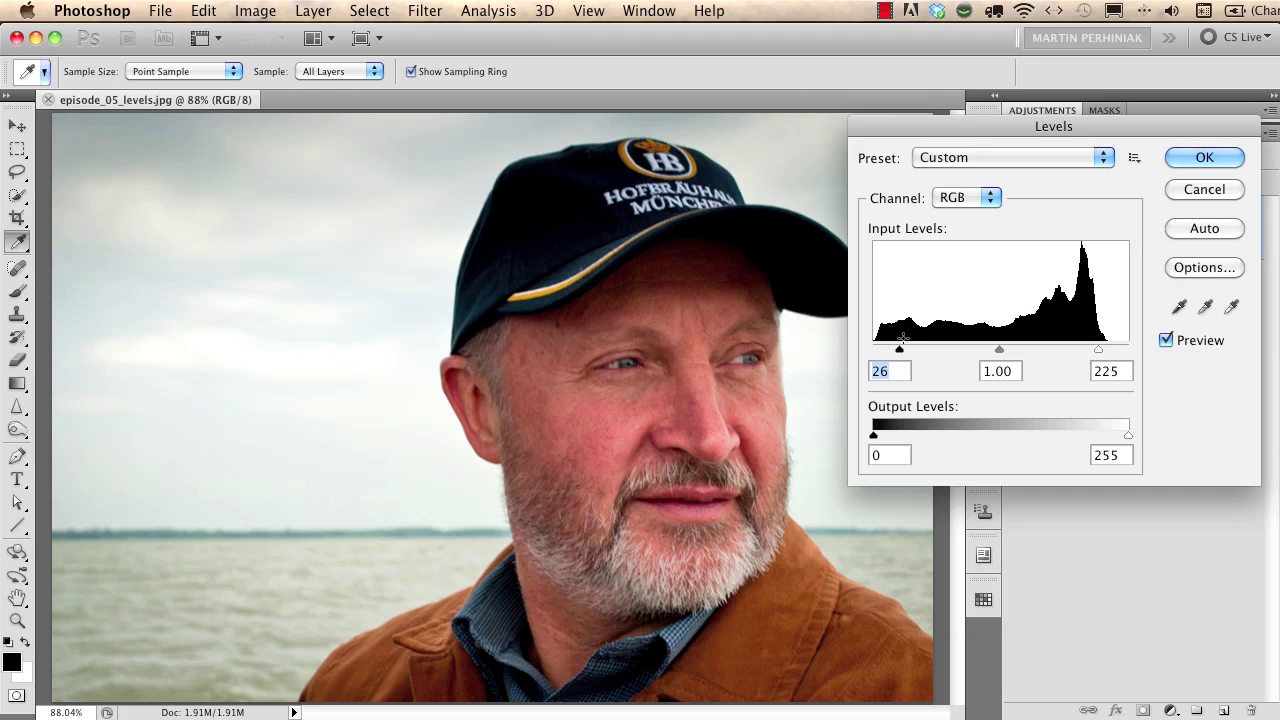
Compare the portrait with and without the Levels correction, and retest the black and white input points, leaving them at 26 and 225.
left_click(1166, 340)
left_click(1165, 341)
mouse_move(900, 355)
left_mouse_down()
mouse_move(912, 361)
mouse_move(883, 358)
mouse_move(899, 358)
left_mouse_up()
mouse_move(1093, 355)
left_mouse_down()
mouse_move(1079, 350)
mouse_move(1098, 350)
left_mouse_up()
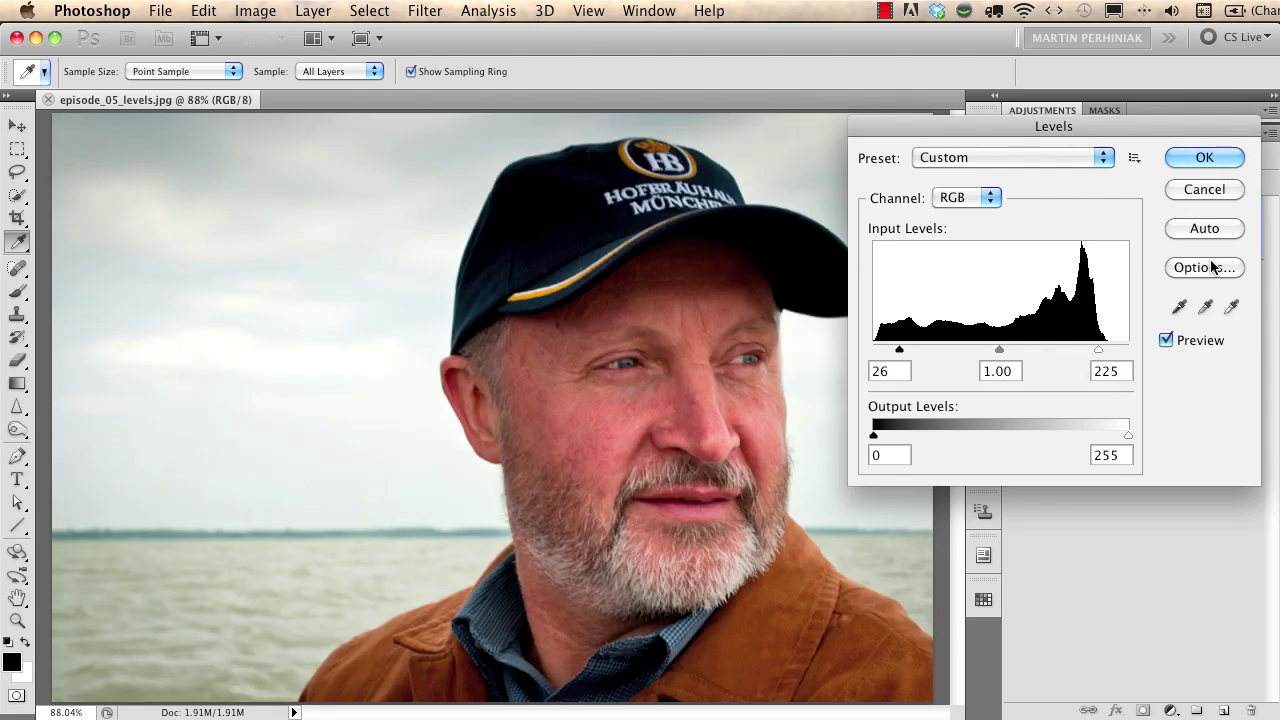